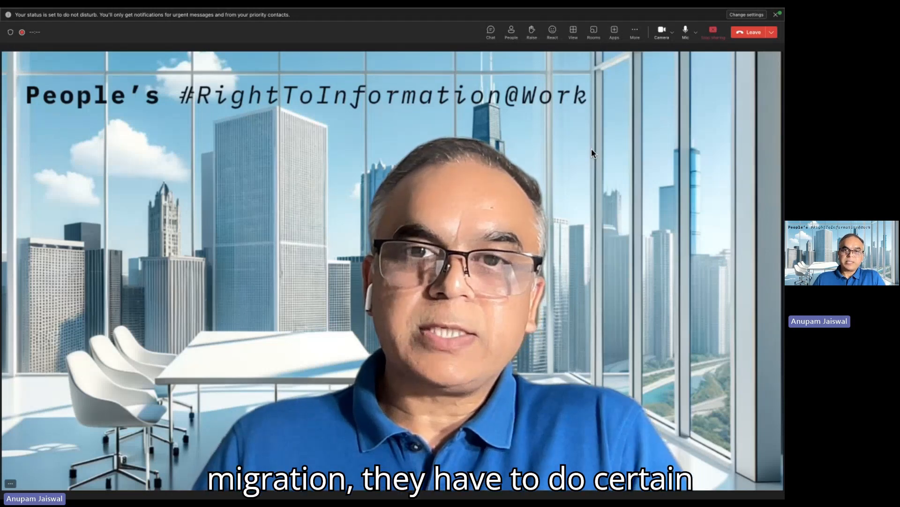
- Switch to the SAP_Data Migration-v1 presentation in PowerPoint, make it full screen and present the Approach to Data Migration slide
key("super+Tab")
key("super+Tab")
key("super+Tab")
key("super+Tab")
key("super+Tab")
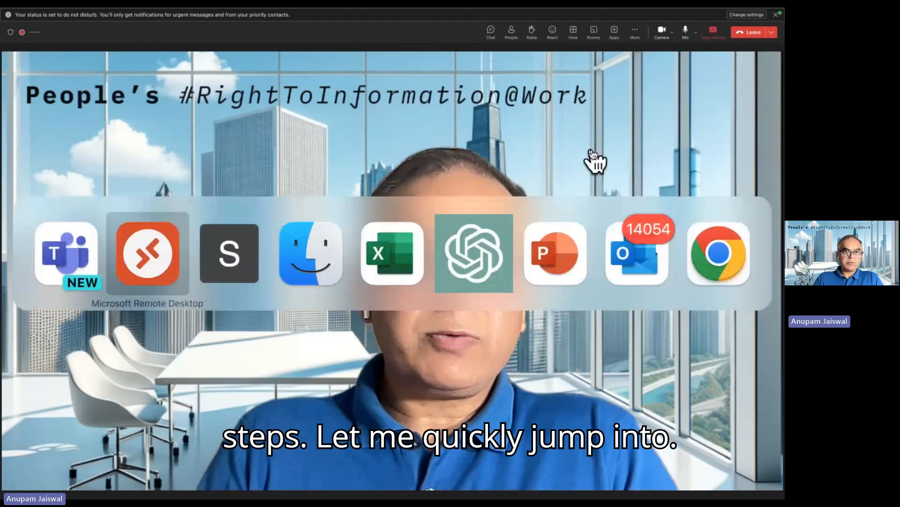
key("super+Tab")
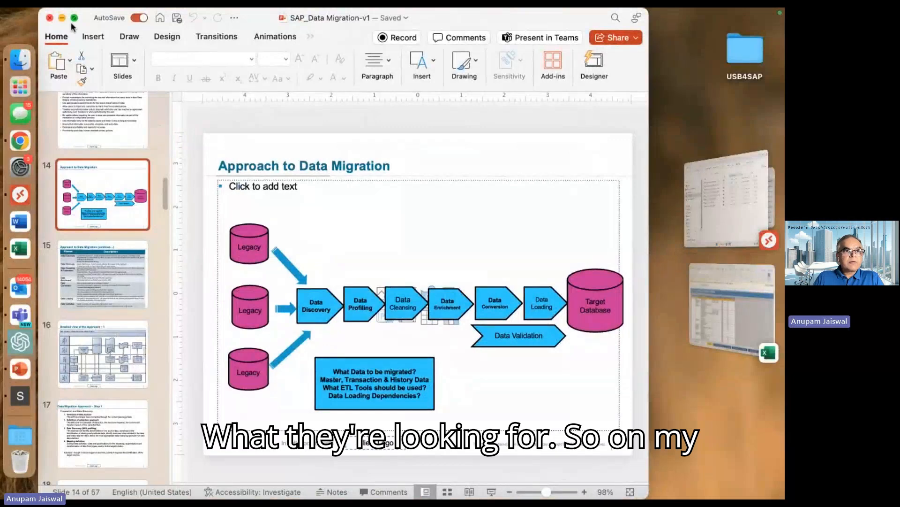
left_click(73, 19)
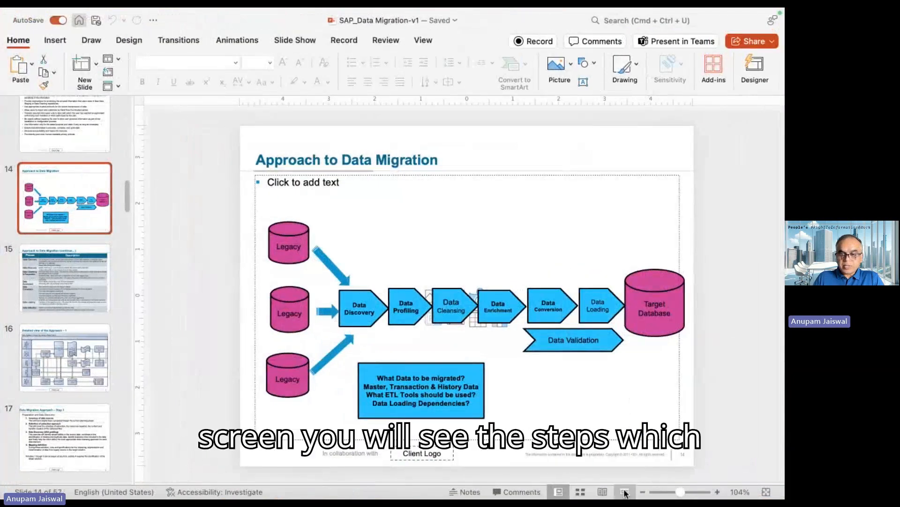
left_click(626, 492)
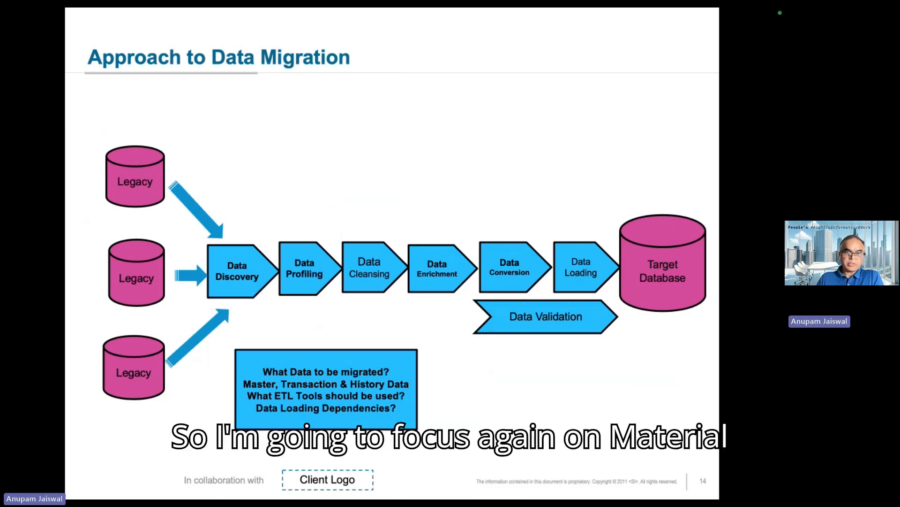
- Switch to the Product LTMC template workbook in Excel and dismiss the Office Update notice
key("super+Tab")
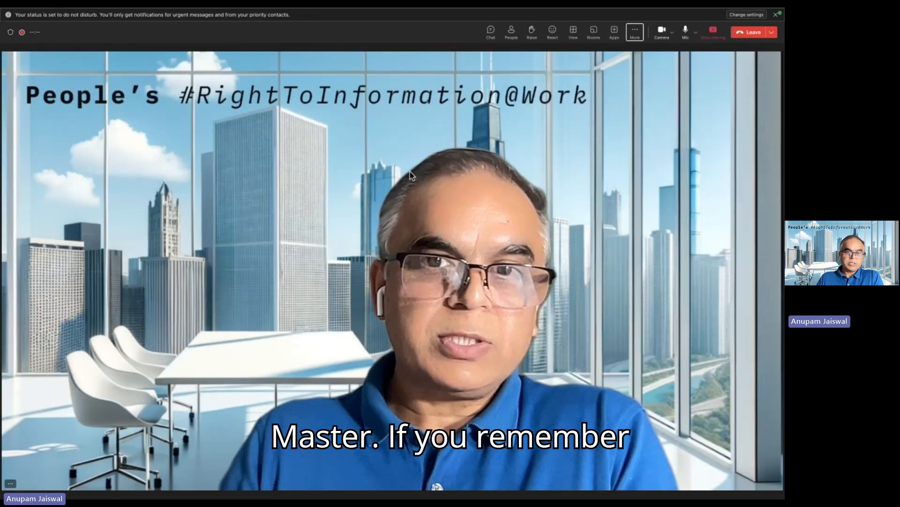
key("super+Tab")
key("super+Tab")
key("super+Tab")
key("super+Tab")
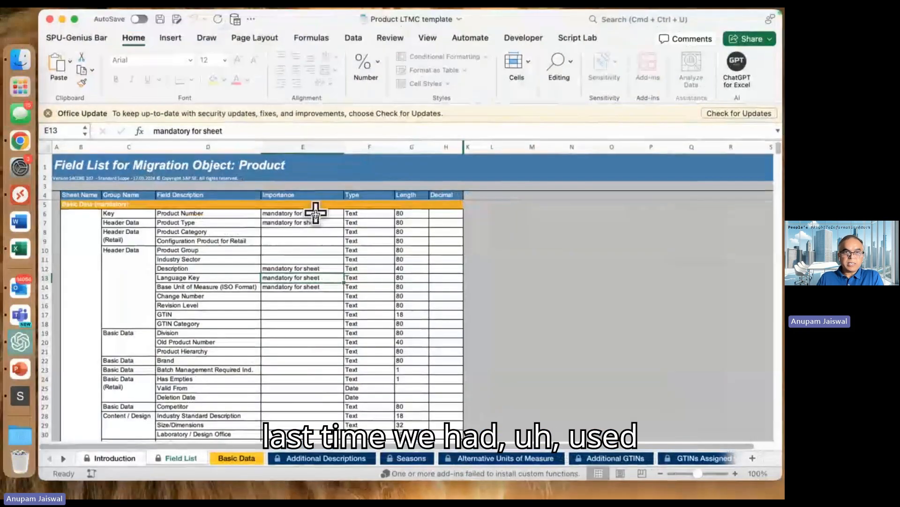
left_click(304, 231)
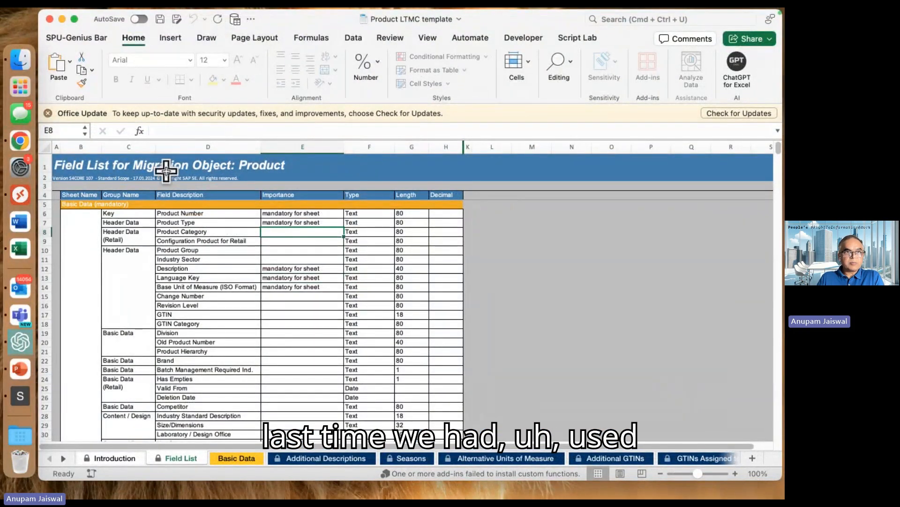
left_click(47, 114)
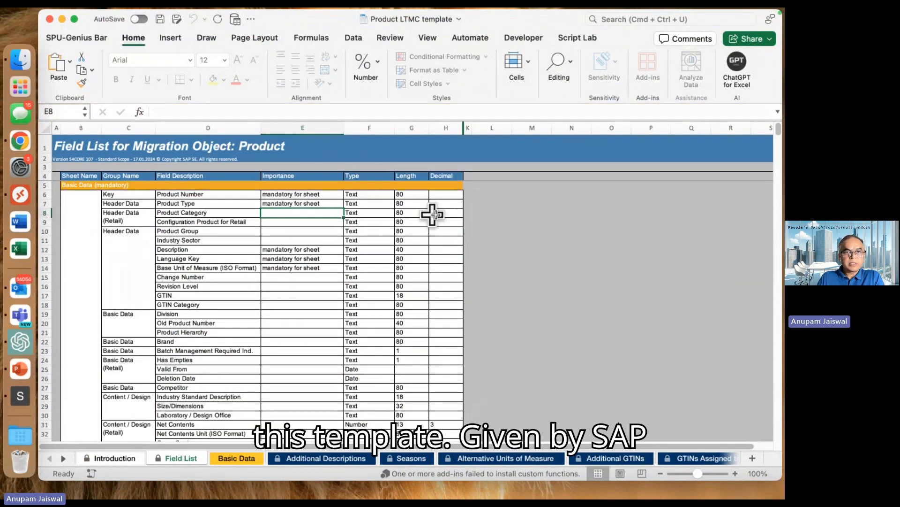
- Reveal the hidden SAP Structure and SAP Field columns beside Decimal in the Field List sheet and review their entries
left_click(433, 212)
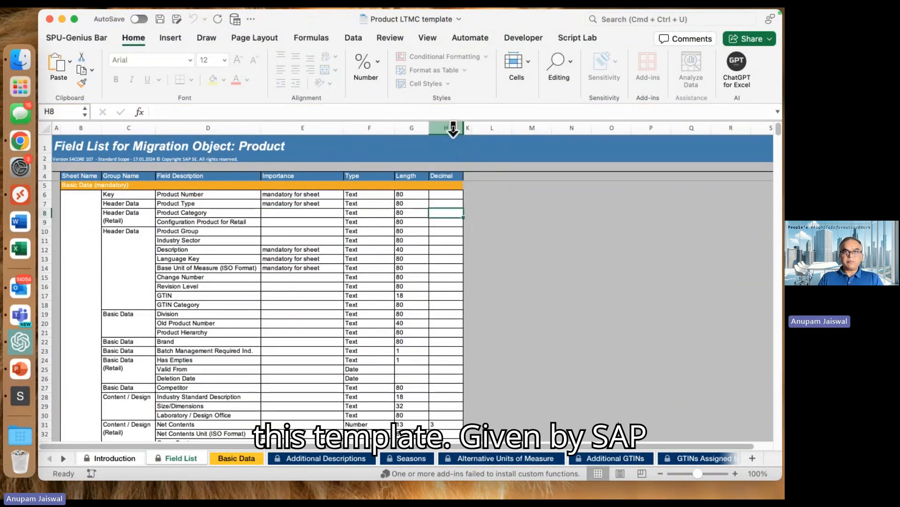
left_click_drag(454, 127, 478, 124)
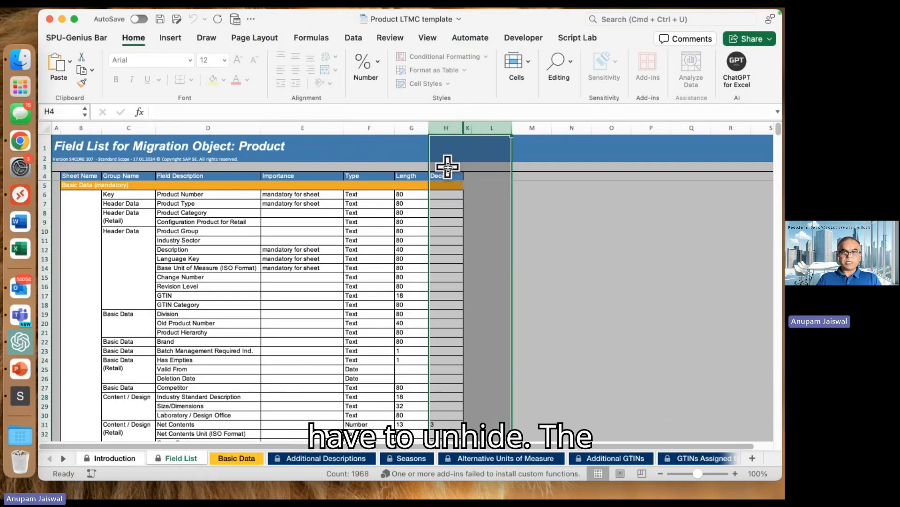
left_click(448, 167)
left_click_drag(464, 125, 570, 126)
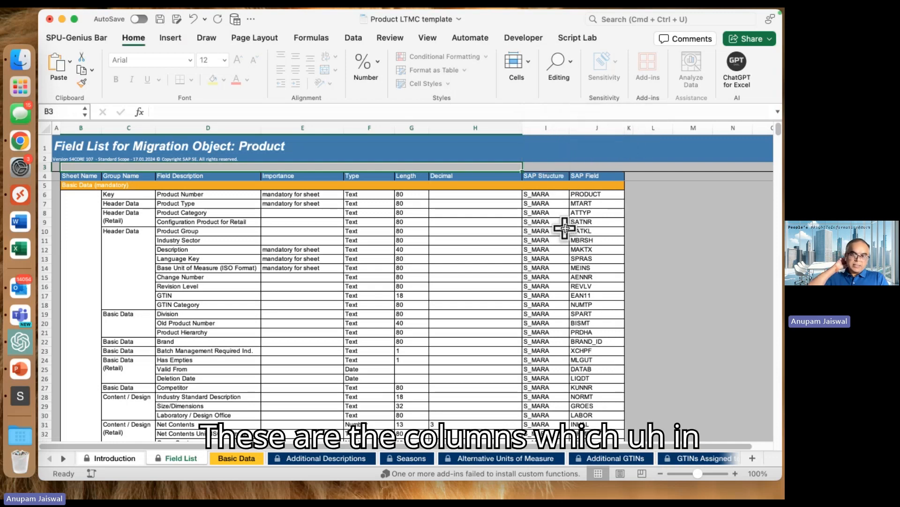
left_click(547, 238)
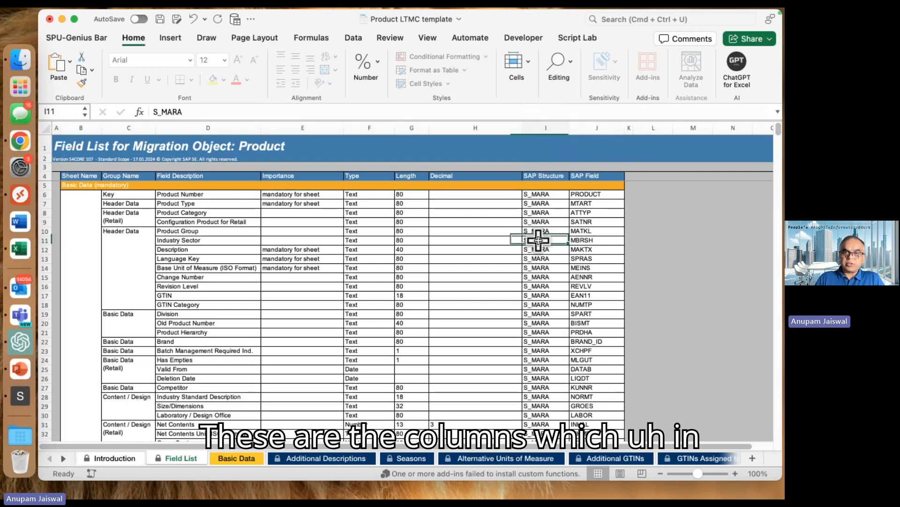
scroll(557, 275, "down", 12)
scroll(556, 275, "down", 20)
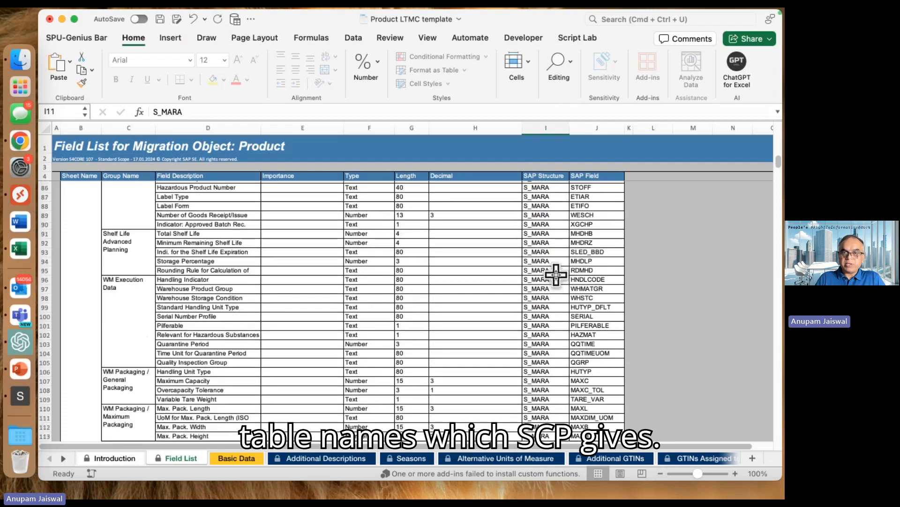
scroll(557, 274, "up", 20)
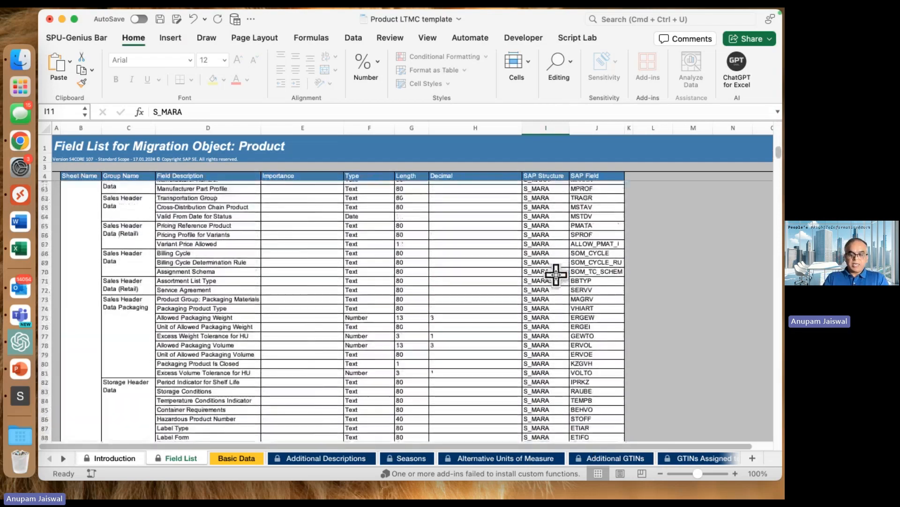
left_click(514, 238)
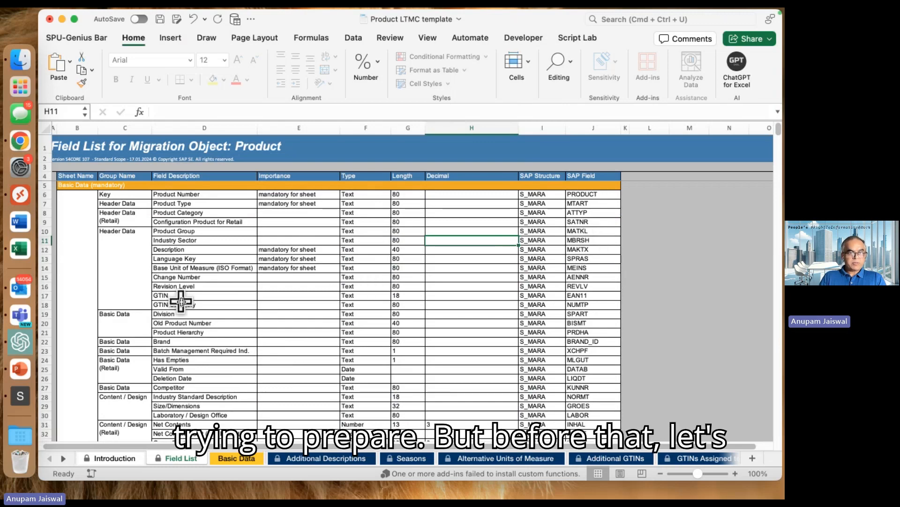
- Switch to the SAP-ECC window, open the Materials List report from the favorites and highlight its program name
left_click(35, 398)
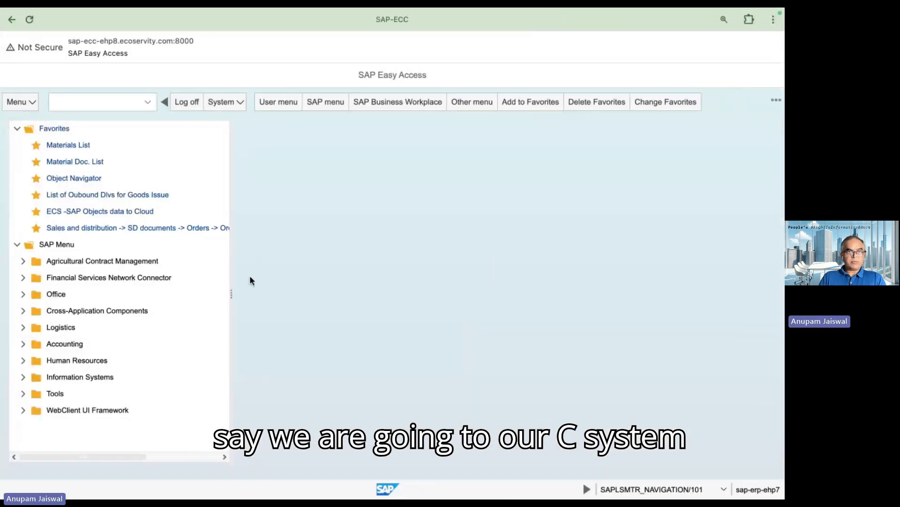
double_click(81, 146)
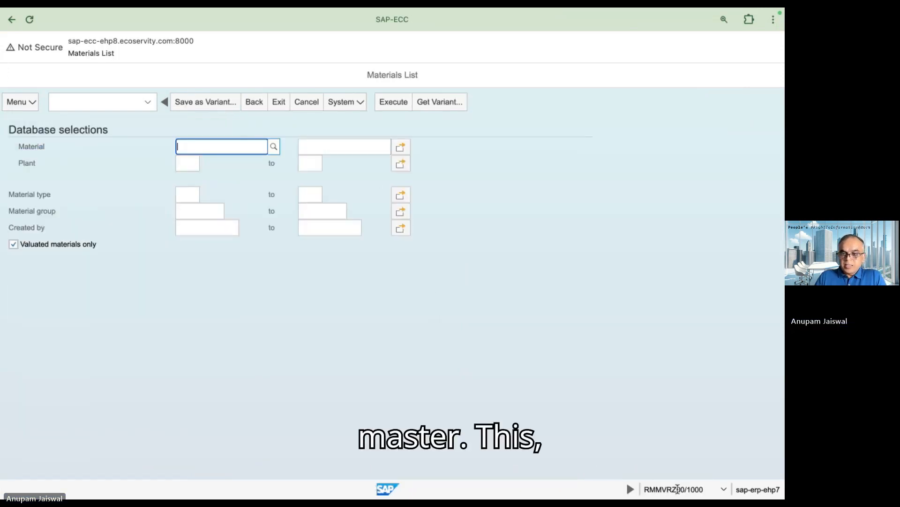
double_click(662, 490)
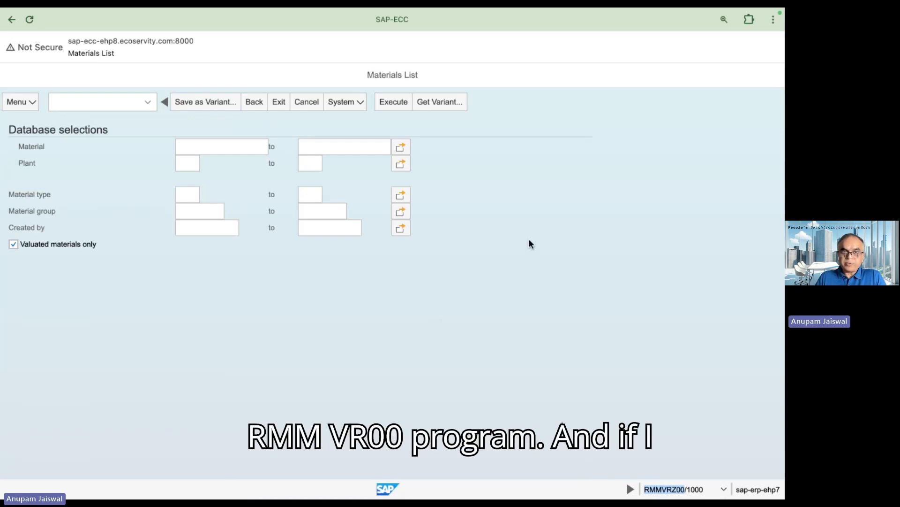
- Run the Materials List report with the variant USB4SAP2 and look through the listed materials
left_click(448, 101)
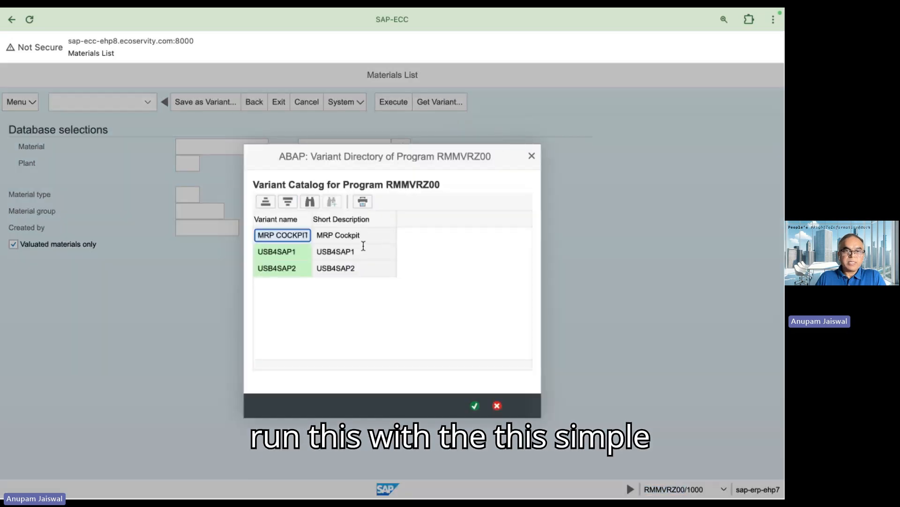
double_click(304, 254)
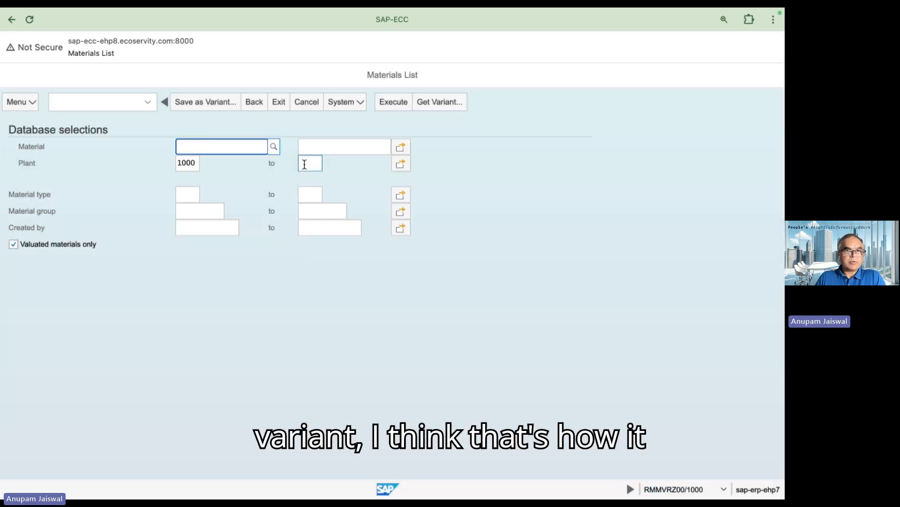
left_click(448, 103)
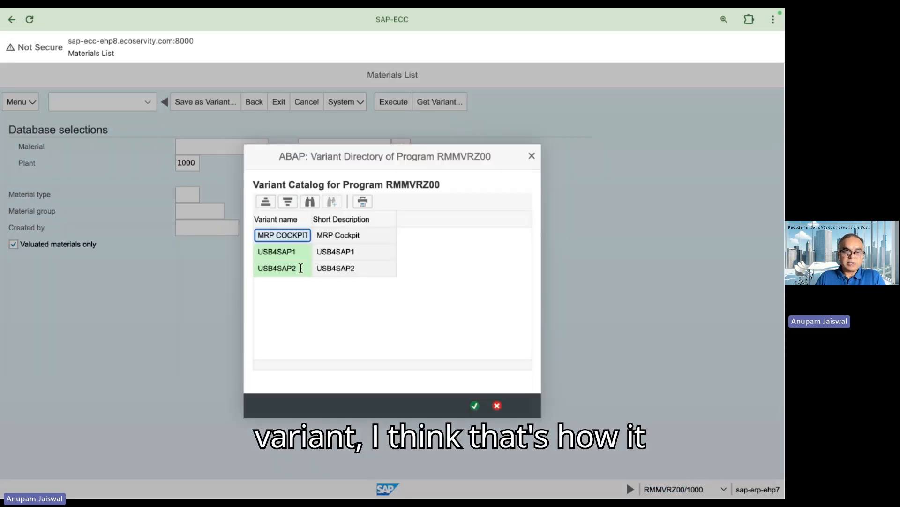
double_click(301, 268)
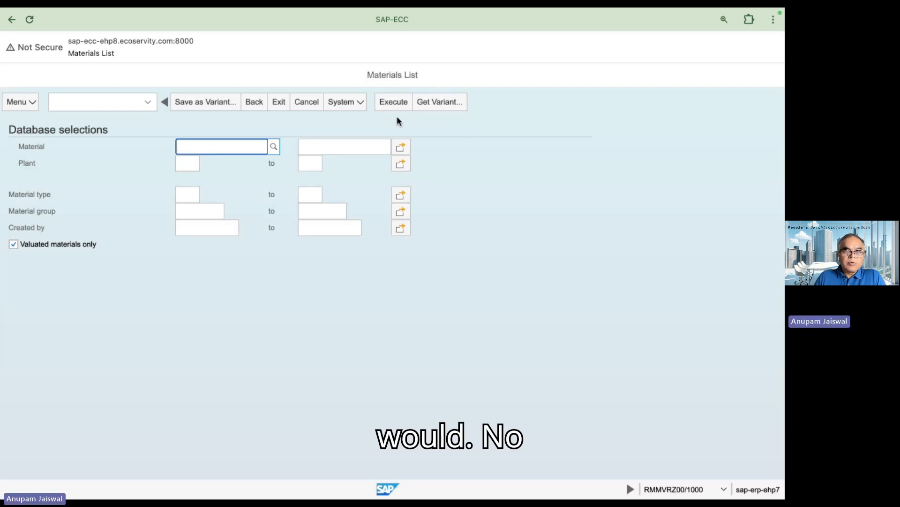
left_click(391, 103)
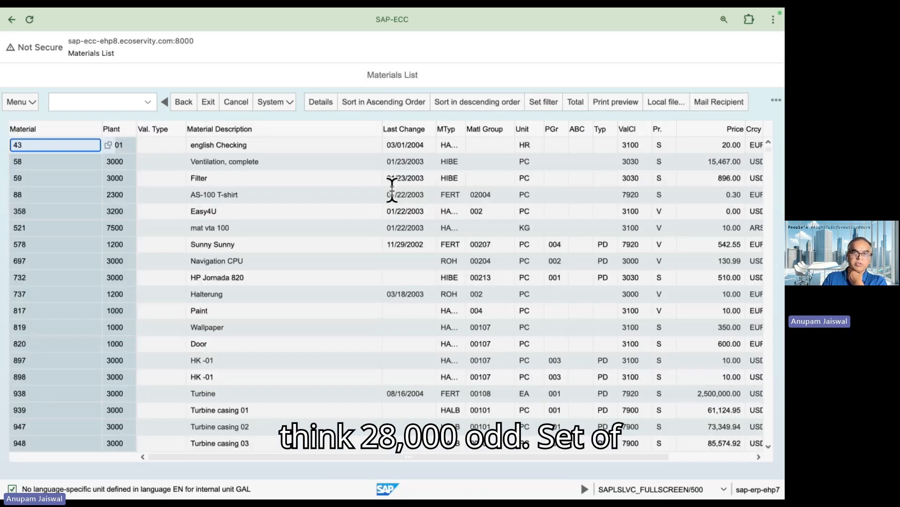
left_click(272, 273)
scroll(272, 273, "down", 5)
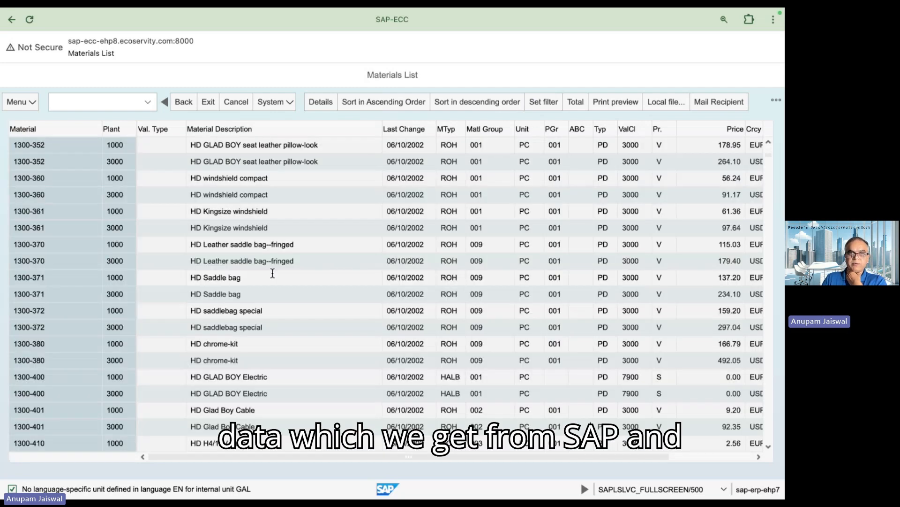
scroll(273, 273, "down", 10)
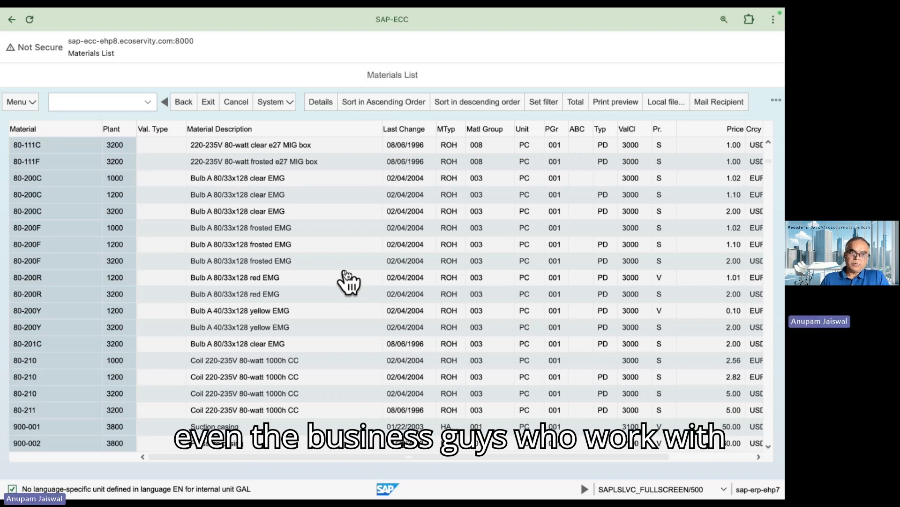
left_click(304, 242)
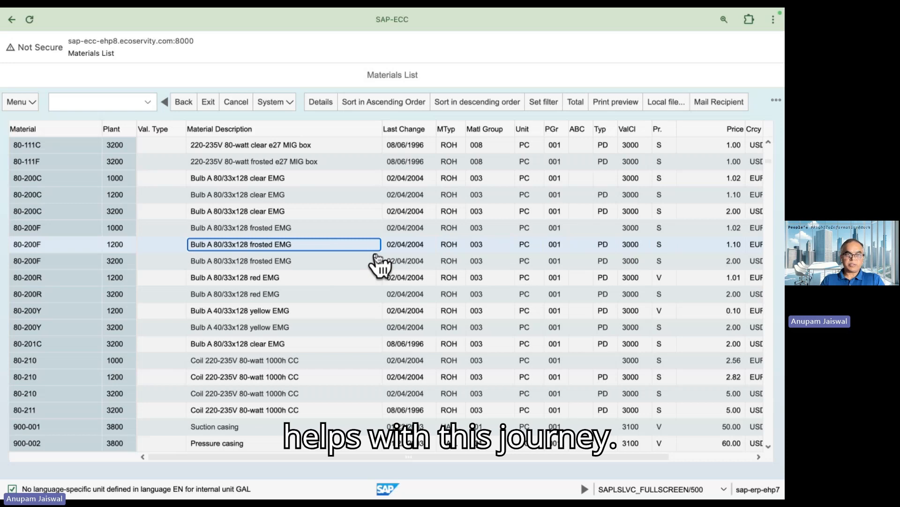
- Switch to the remote desktop, open the template Data-Discovery-Material-Master-v111.xltm from the MS-Excel folder and make the session full screen
key("super+Tab")
key("super+Tab")
key("super+Tab")
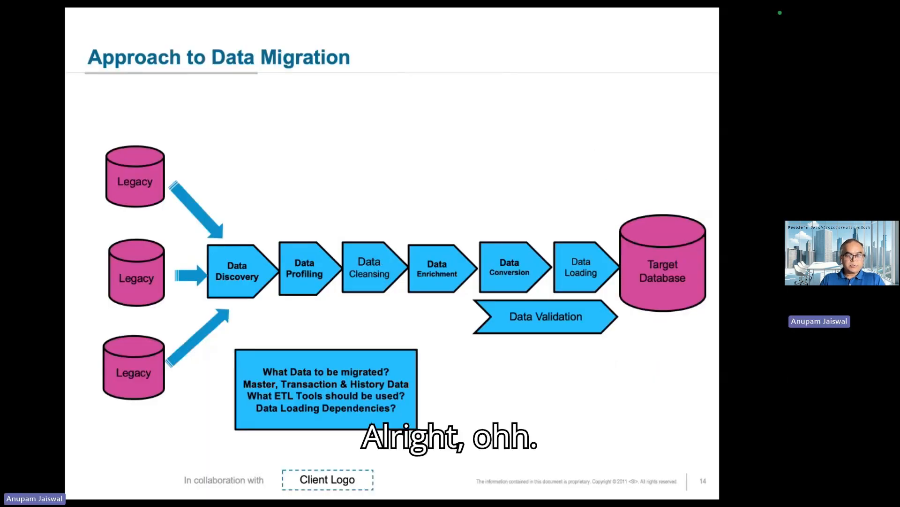
key("super+Tab")
key("super+Tab")
key("super+Tab")
key("super+Tab")
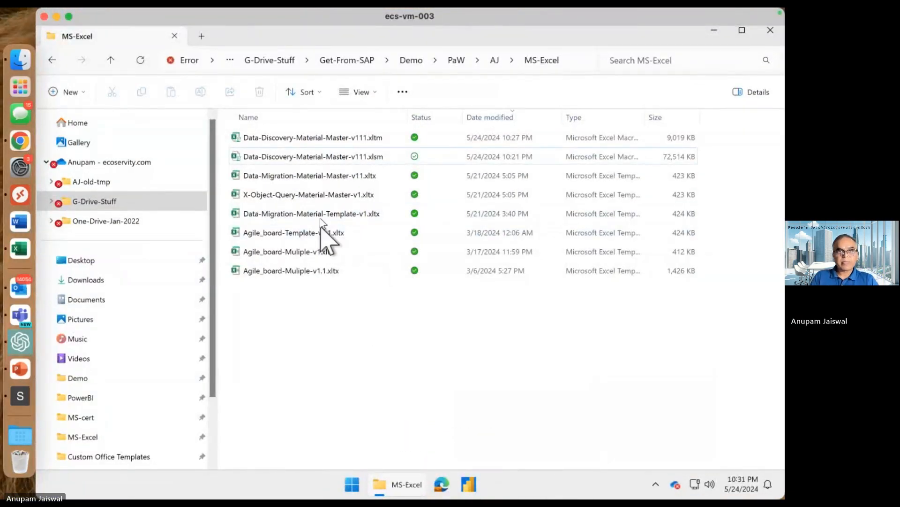
double_click(332, 138)
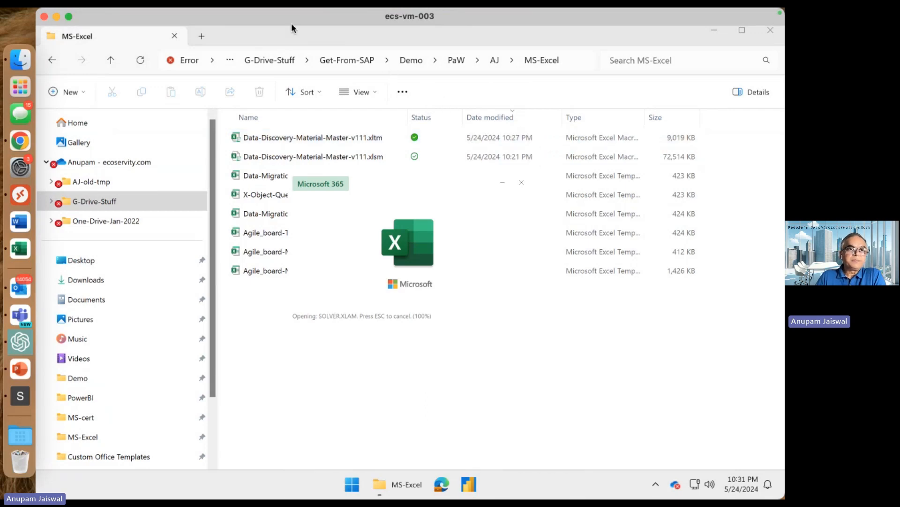
left_click(68, 16)
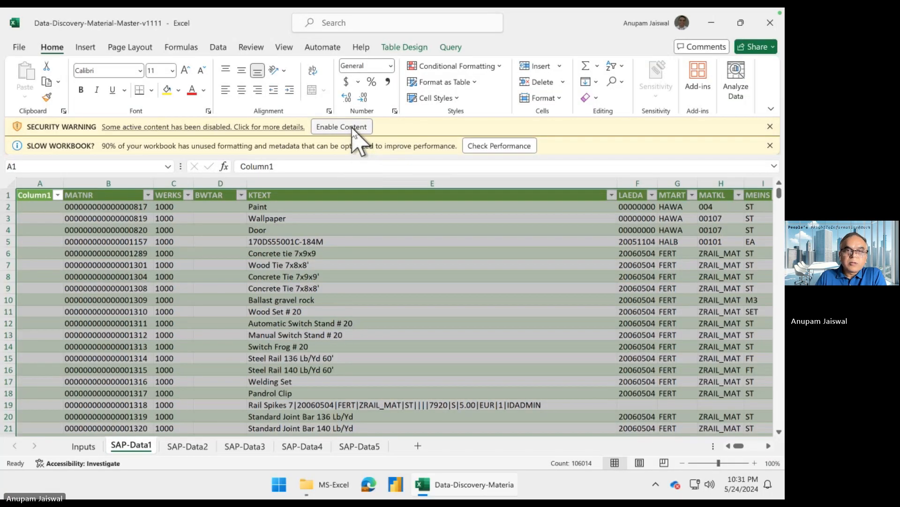
- Enable the workbook's active content and open the Inputs sheet without the slow-workbook notice
left_click(352, 128)
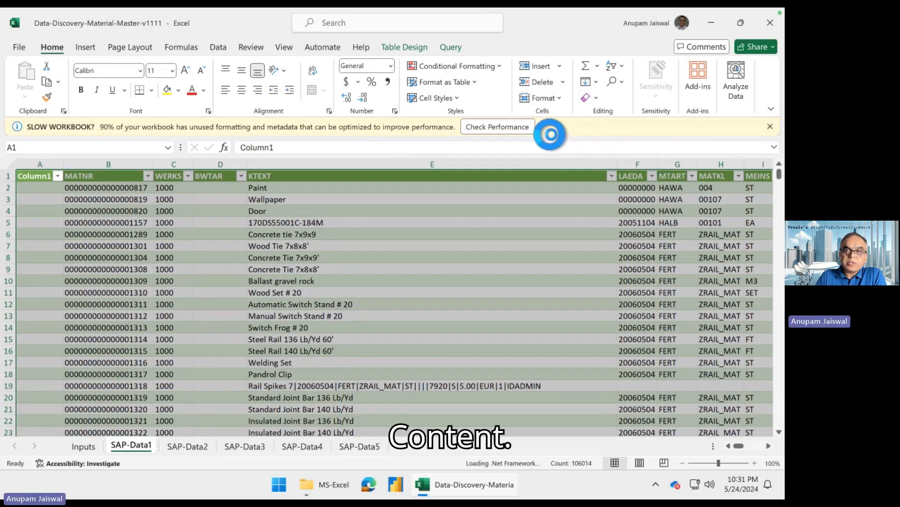
left_click(80, 444)
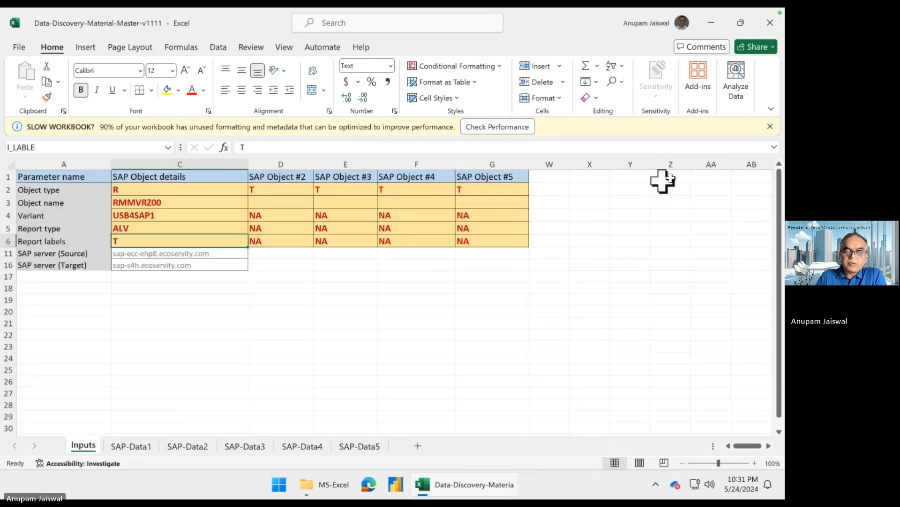
left_click(770, 127)
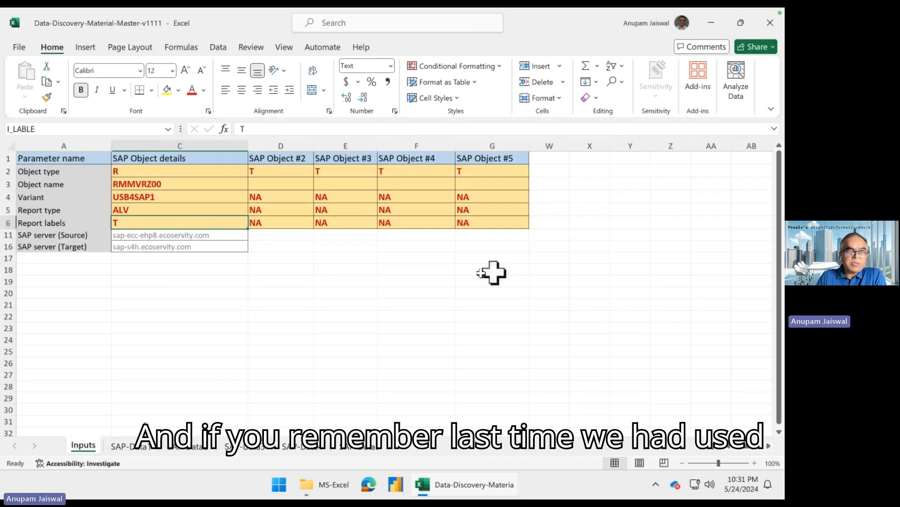
- Check the object type and object name parameters of the first SAP object on the Inputs sheet
left_click(334, 267)
left_click(183, 185)
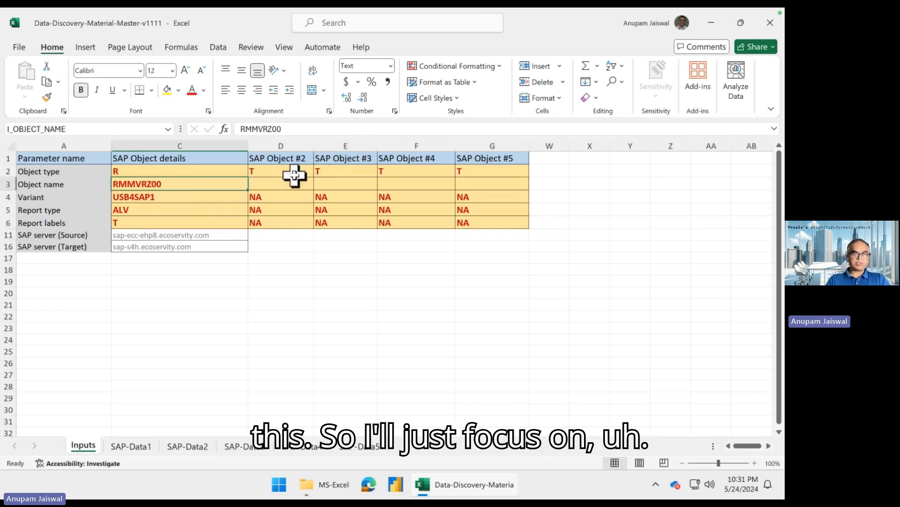
left_click(156, 174)
left_click(167, 182)
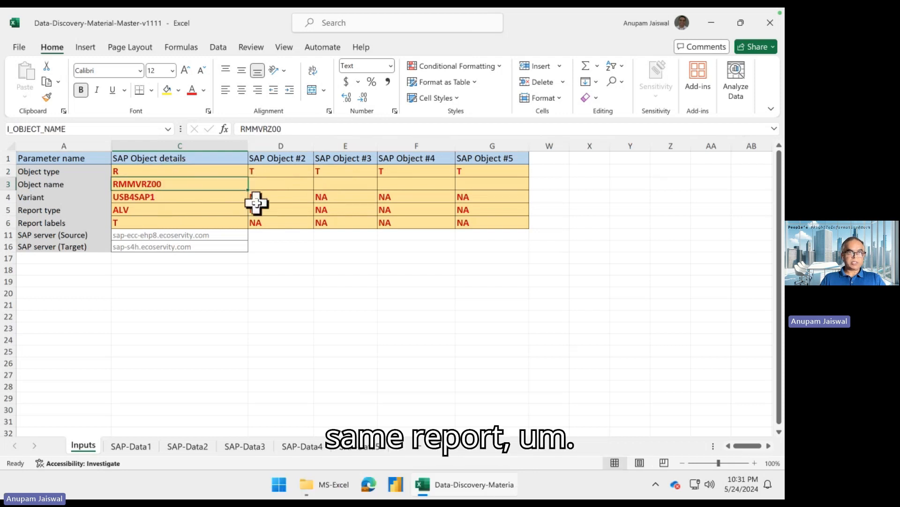
- Set the variant of the first SAP object to USB4SAP2
left_click(212, 200)
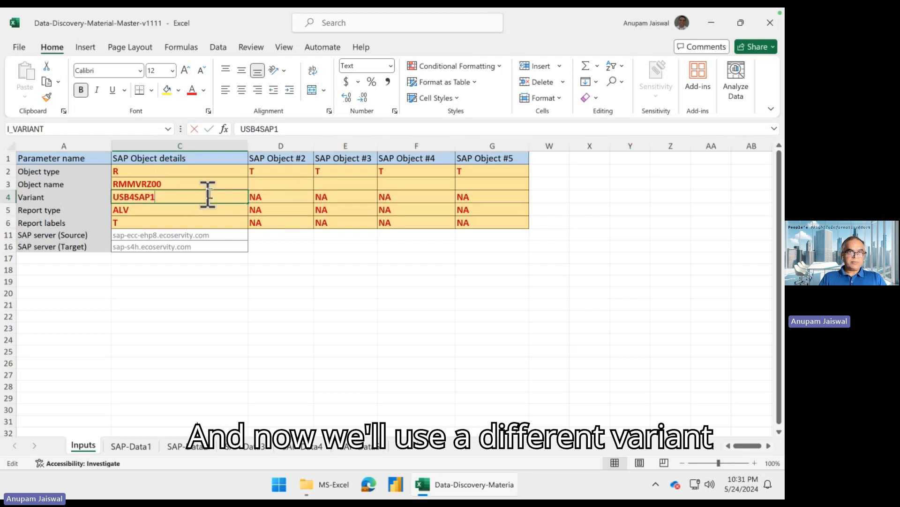
double_click(213, 193)
key("BackSpace")
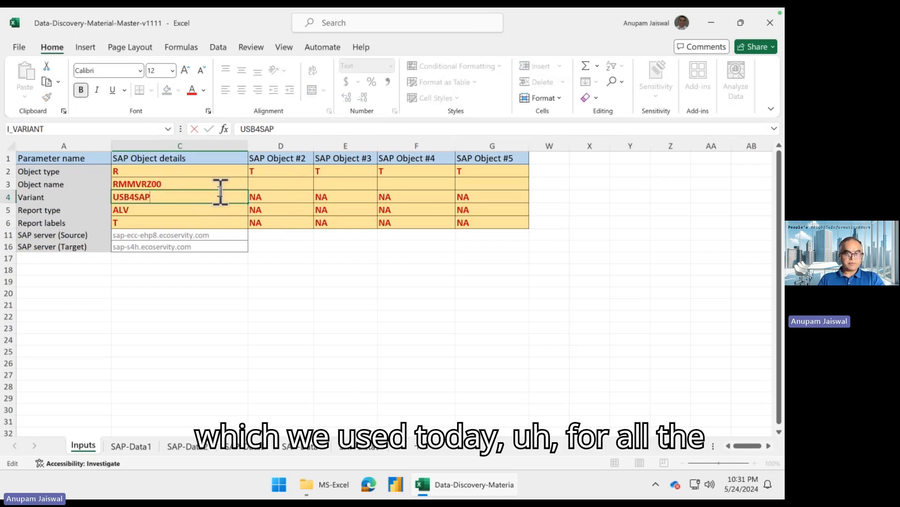
type("2")
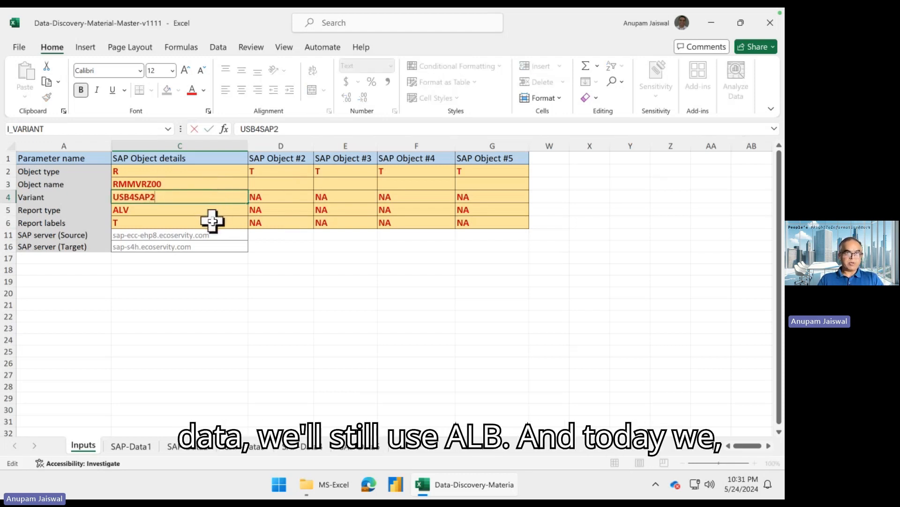
- Set the report labels parameter of the first SAP object to A
left_click(212, 220)
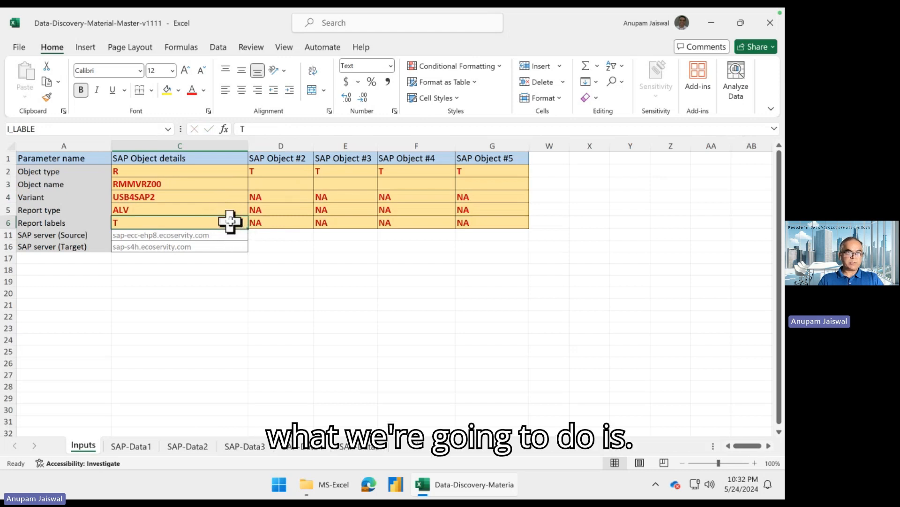
double_click(232, 221)
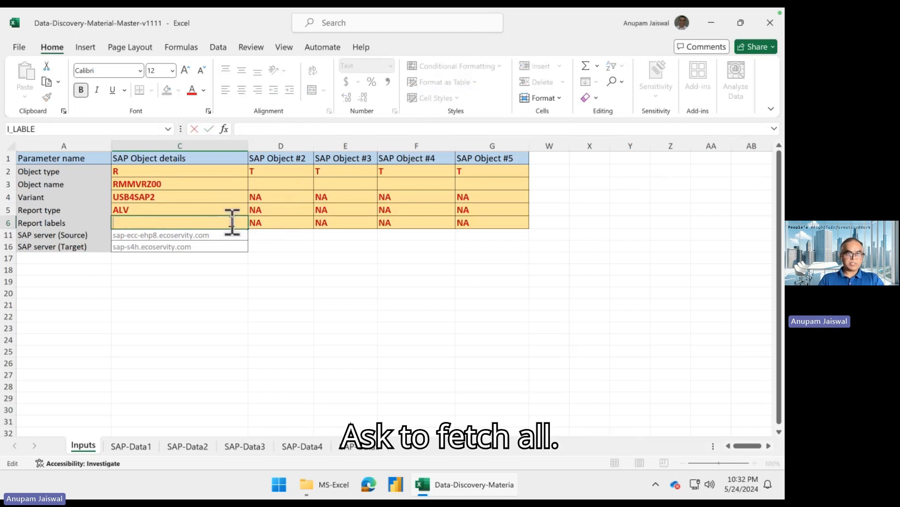
key("BackSpace")
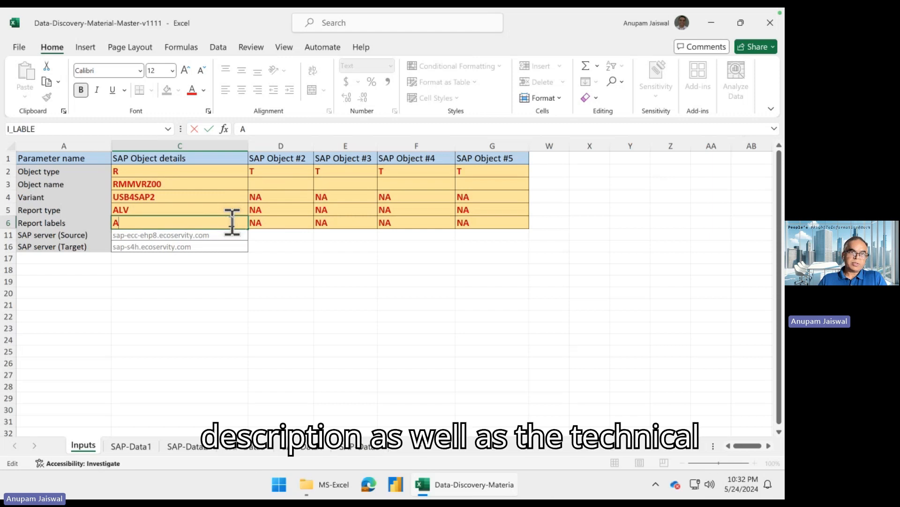
key("Return")
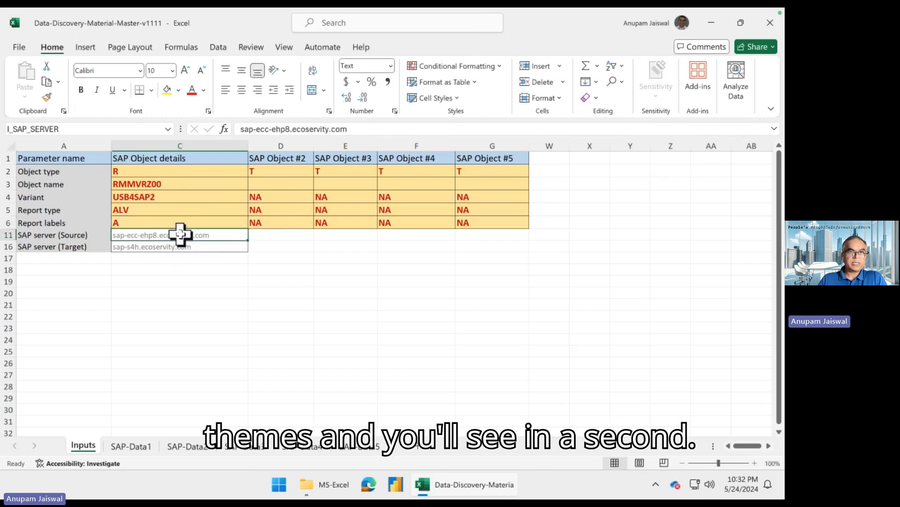
- Show the data tools, dismiss the dynamic arrays tip and open the object name choices for SAP Object #2
left_click(216, 47)
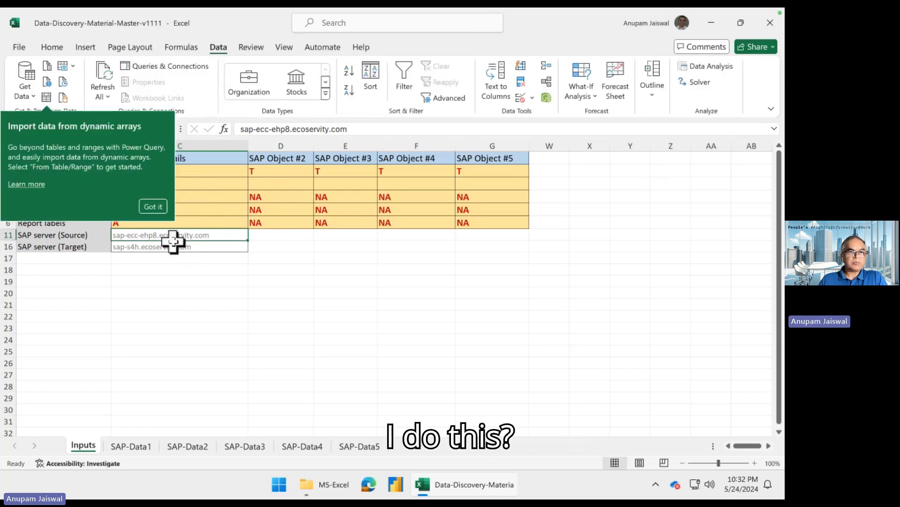
left_click(159, 206)
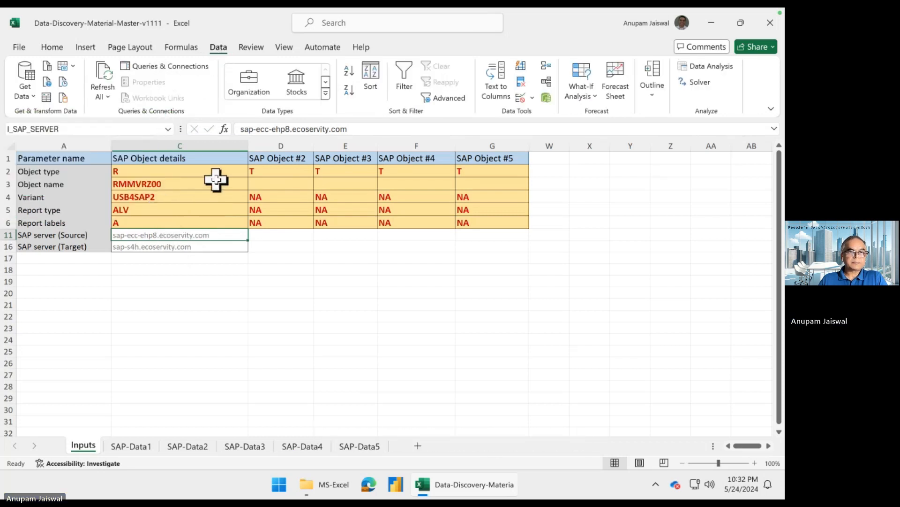
left_click(170, 197)
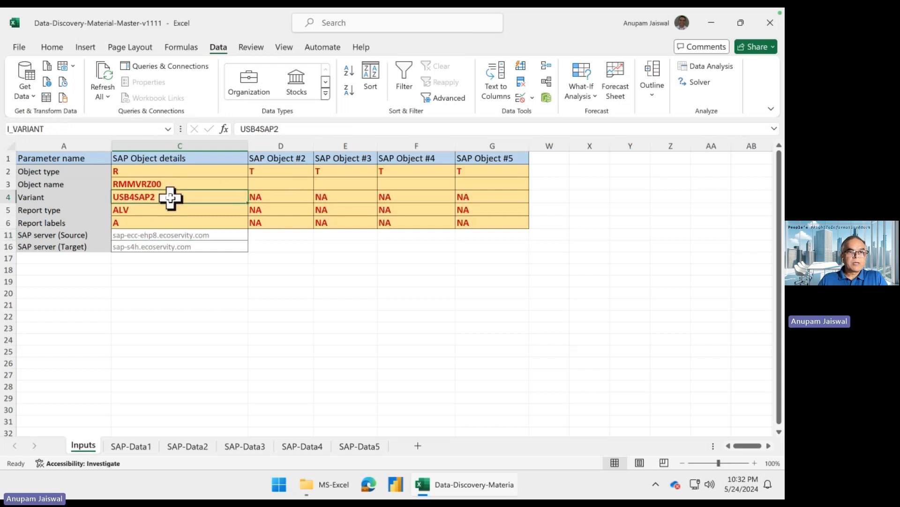
left_click(261, 184)
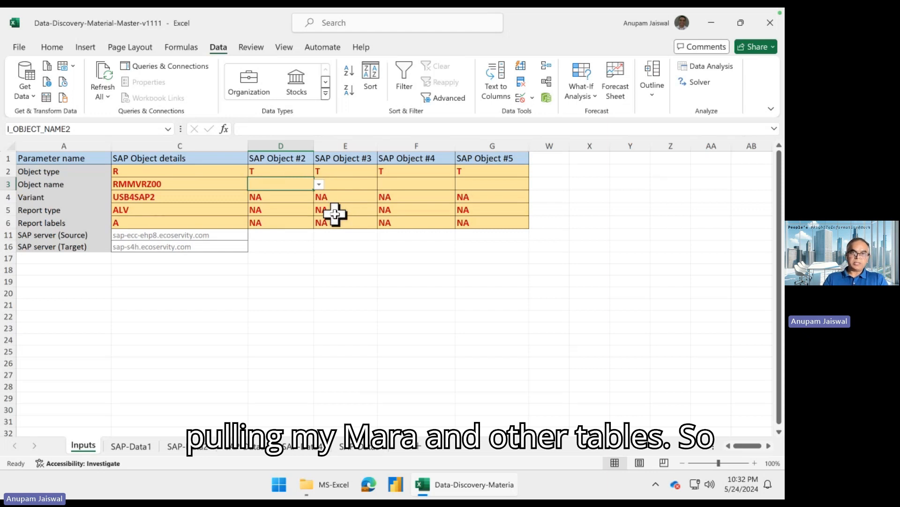
left_click(319, 184)
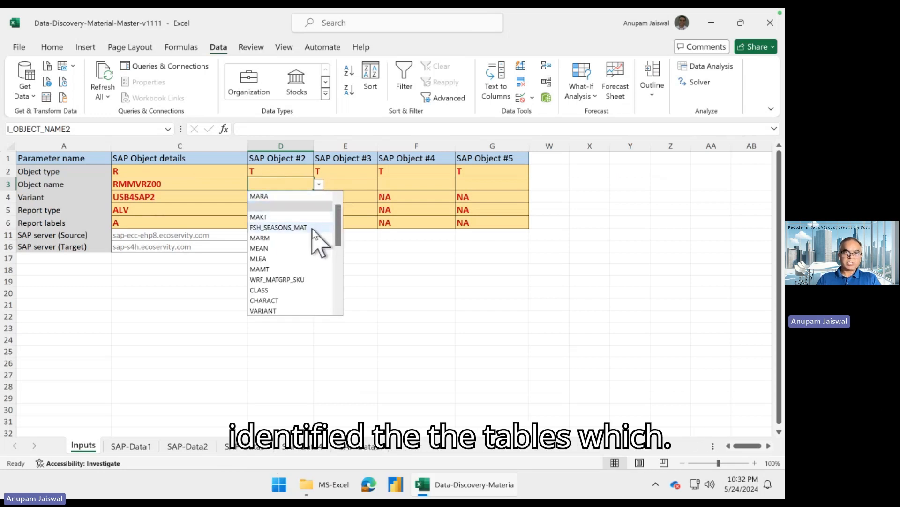
- Switch to the Product LTMC template, check the SAP Structure column of its Field List, and return to the ecs-vm-003 remote session
key("super+Tab")
key("super+Tab")
key("super+Tab")
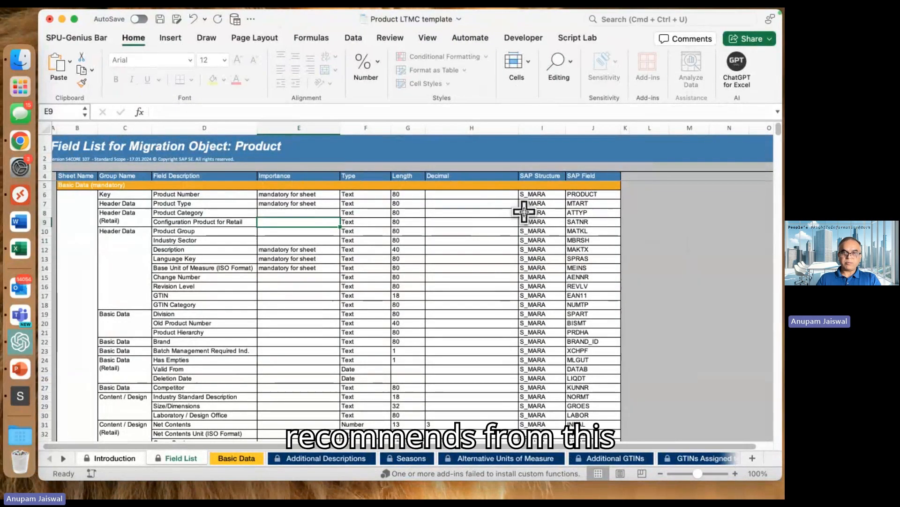
left_click(544, 195)
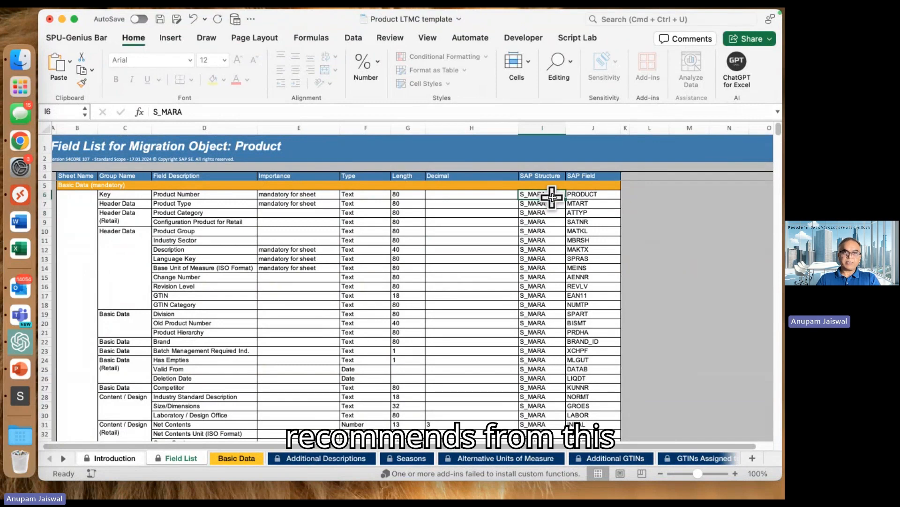
key("super+Tab")
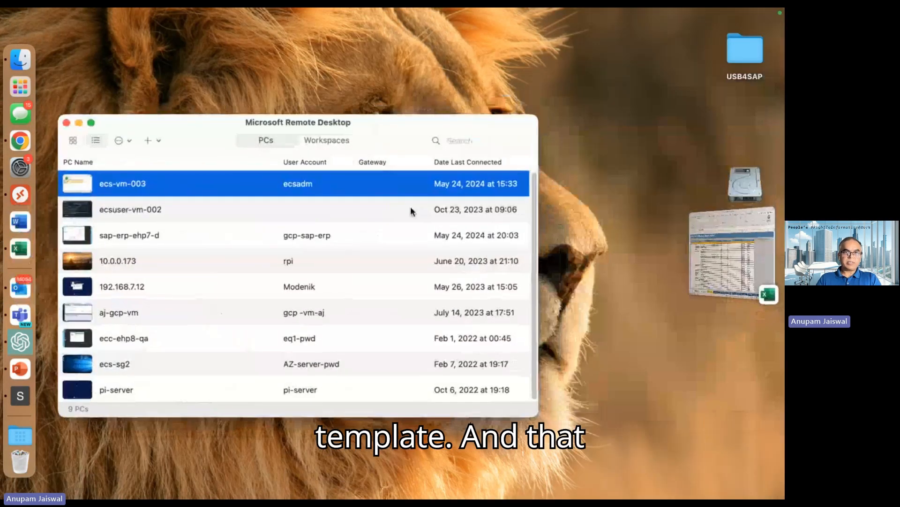
double_click(356, 183)
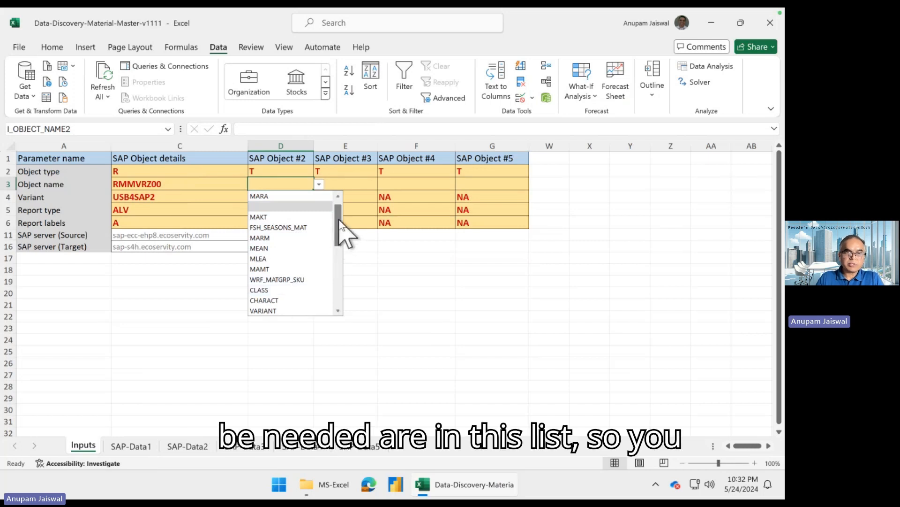
- Look through the suggested SAP tables and choose MARA as the object name of SAP Object #2
left_click_drag(340, 230, 342, 258)
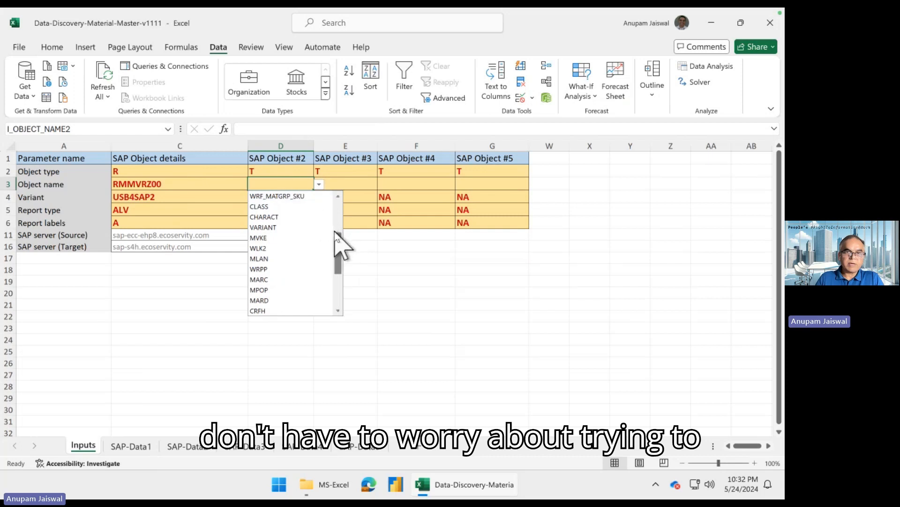
left_click_drag(337, 241, 342, 261)
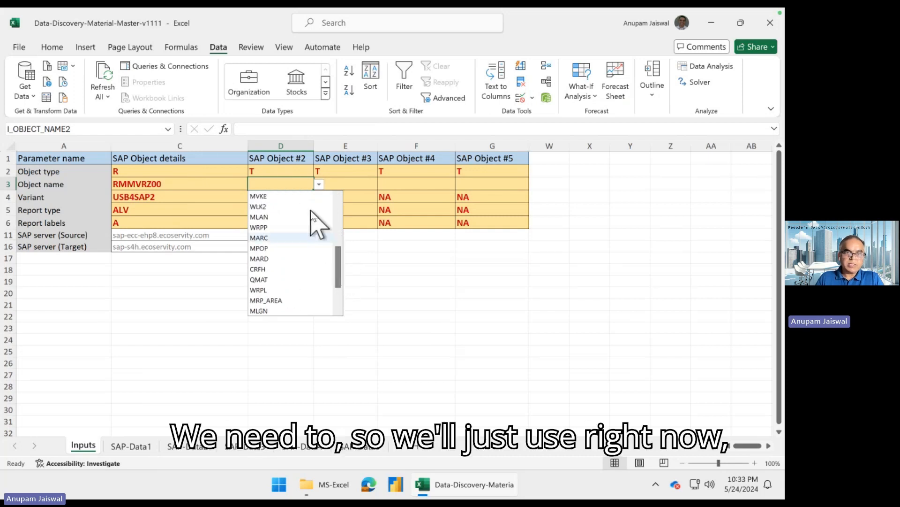
scroll(303, 228, "up", 5)
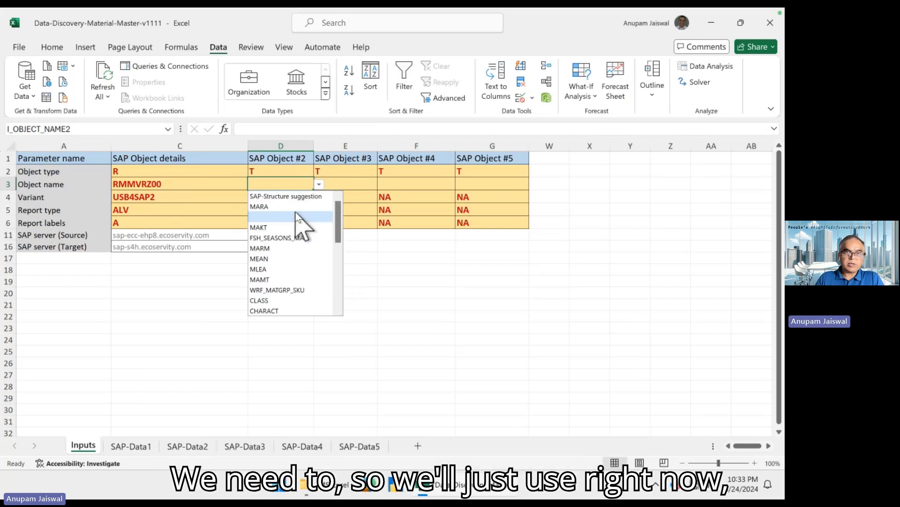
left_click(297, 208)
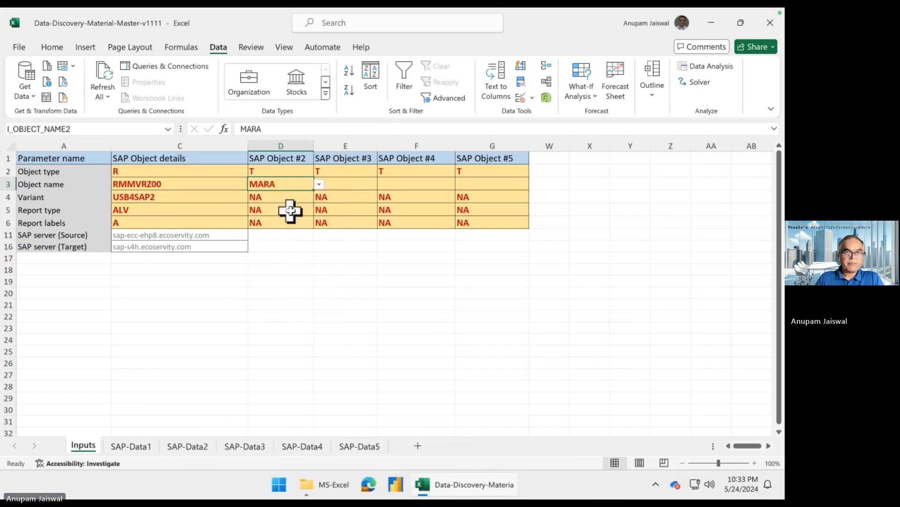
- Display the workbook's queries and connections alongside the grid and open the SAP-Data1 sheet
left_click(204, 193)
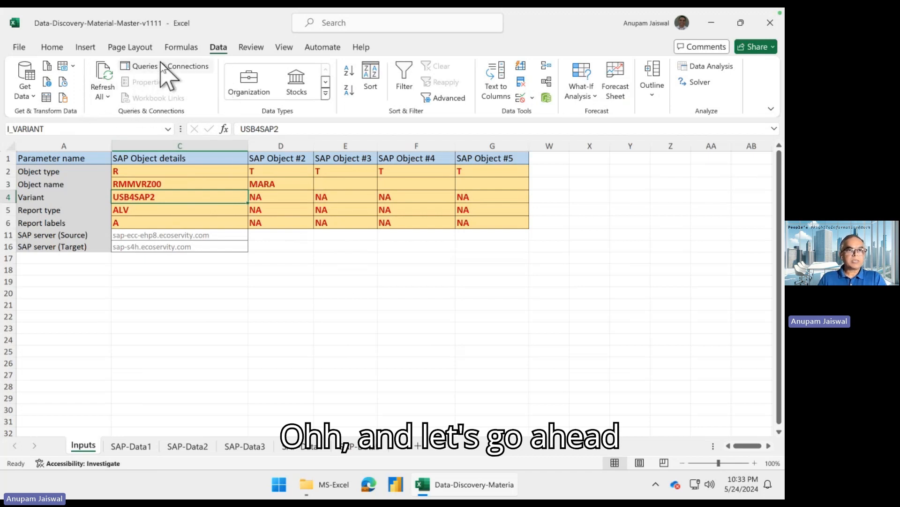
left_click(141, 66)
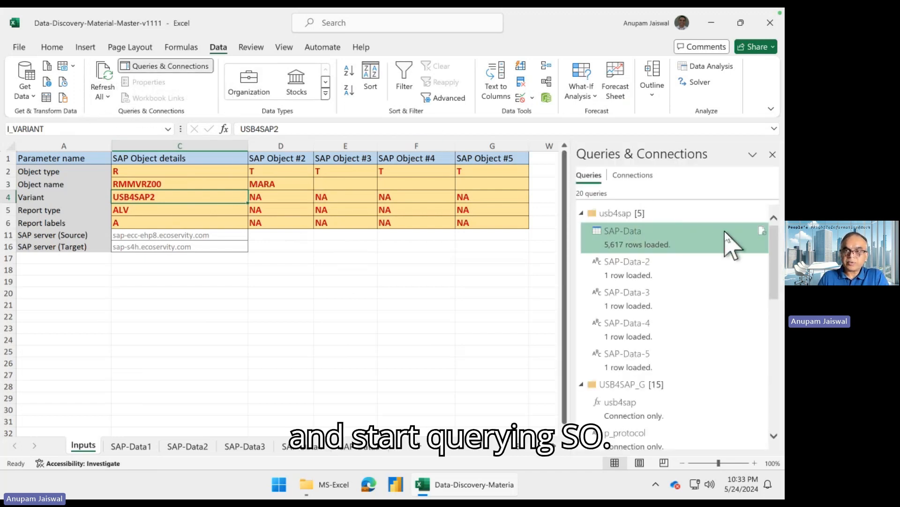
left_click(133, 443)
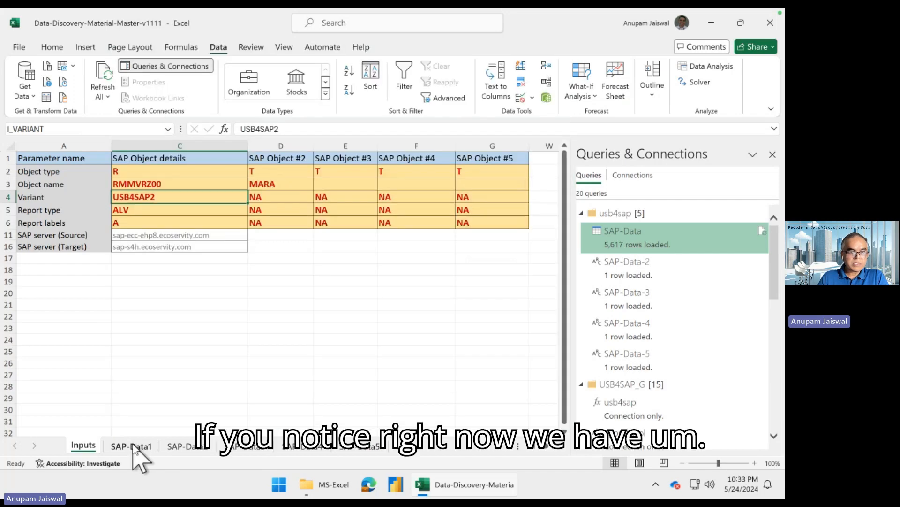
- Examine the material numbers and the technical field names MATNR, BWTAR and KTEXT in the loaded data
left_click(149, 196)
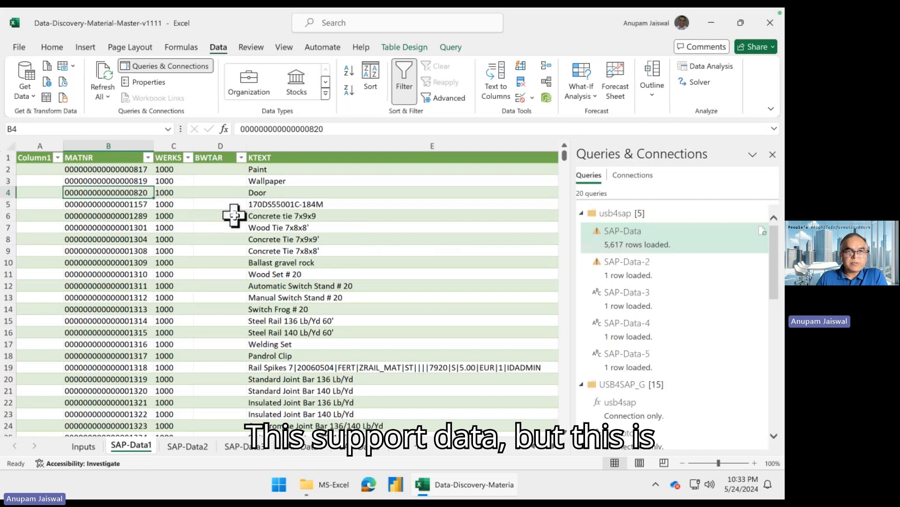
left_click(109, 146)
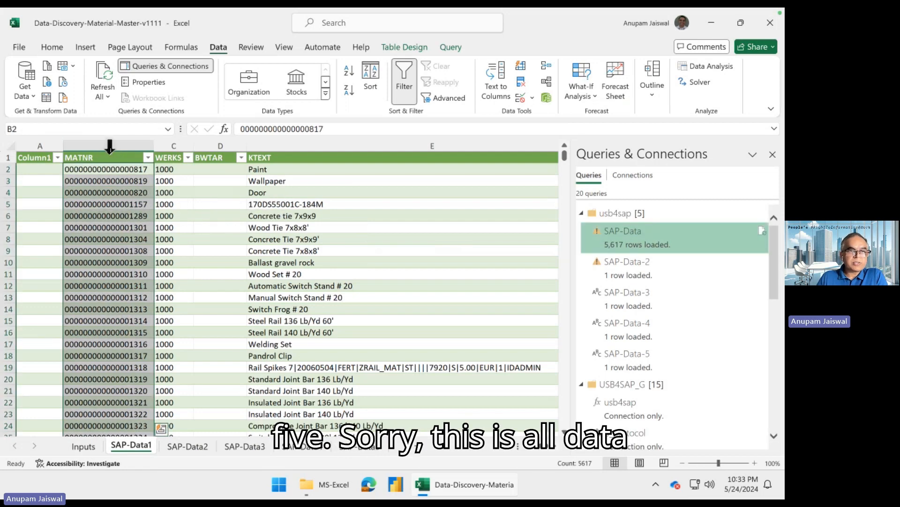
left_click(146, 160)
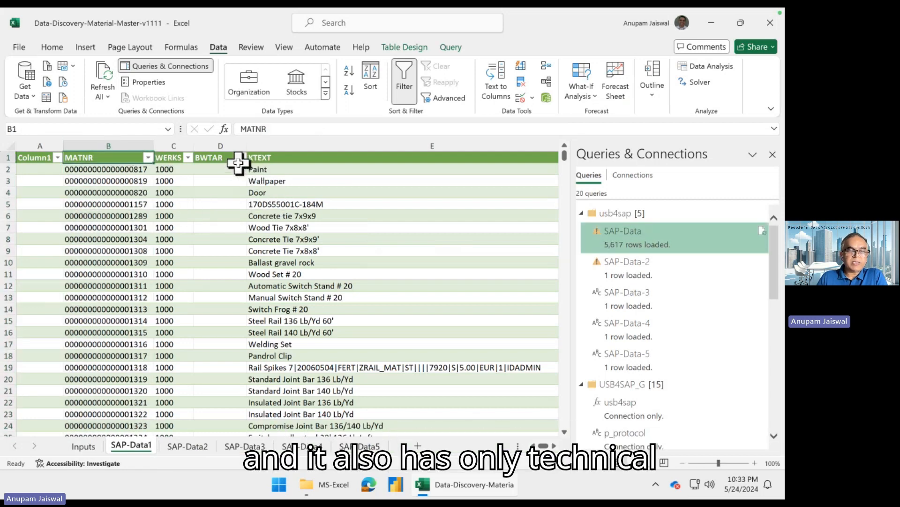
left_click(224, 157)
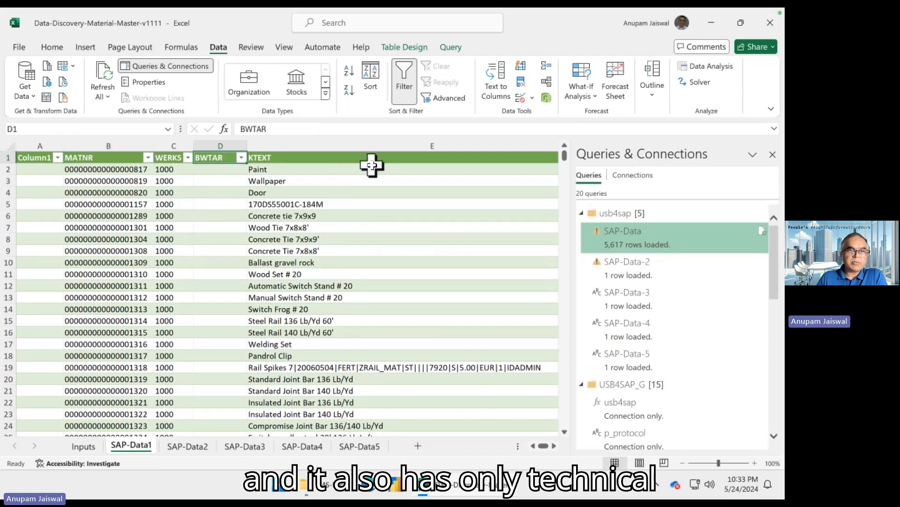
left_click(338, 157)
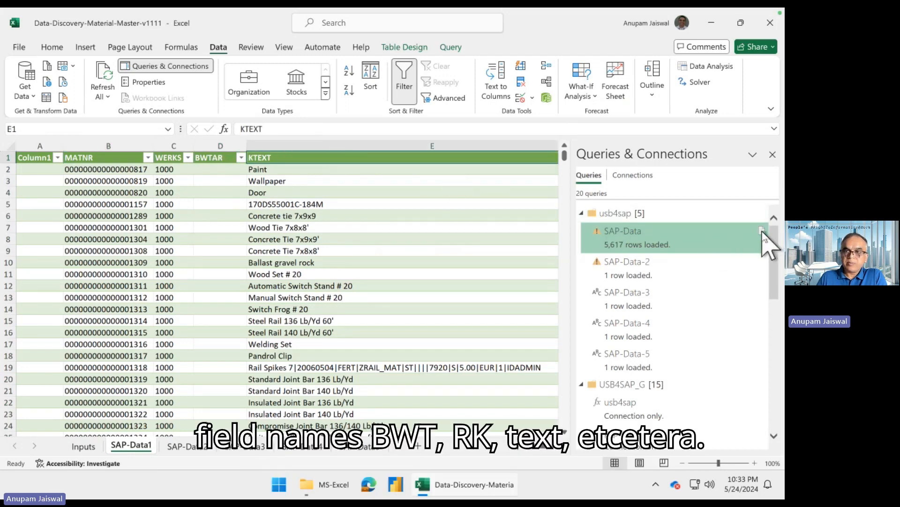
- Recheck the parameters on the Inputs sheet and refresh the SAP-Data query
mouse_move(765, 242)
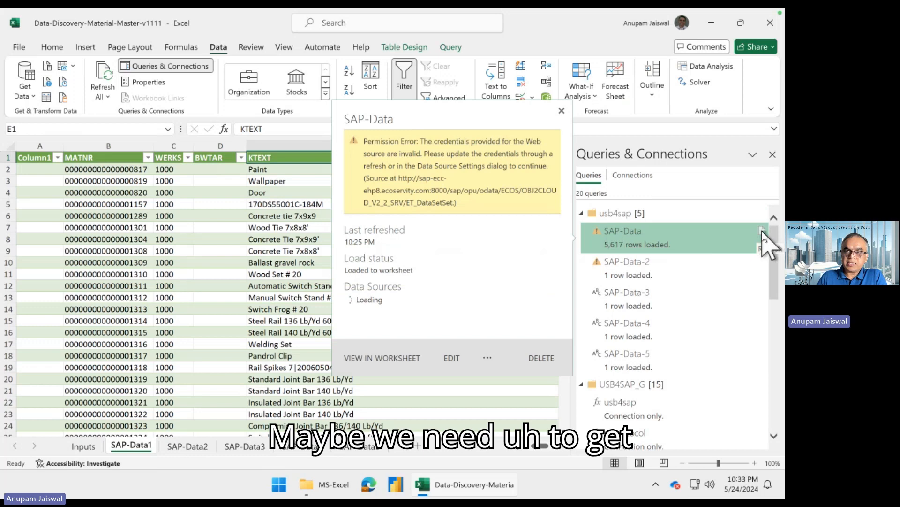
left_click(87, 448)
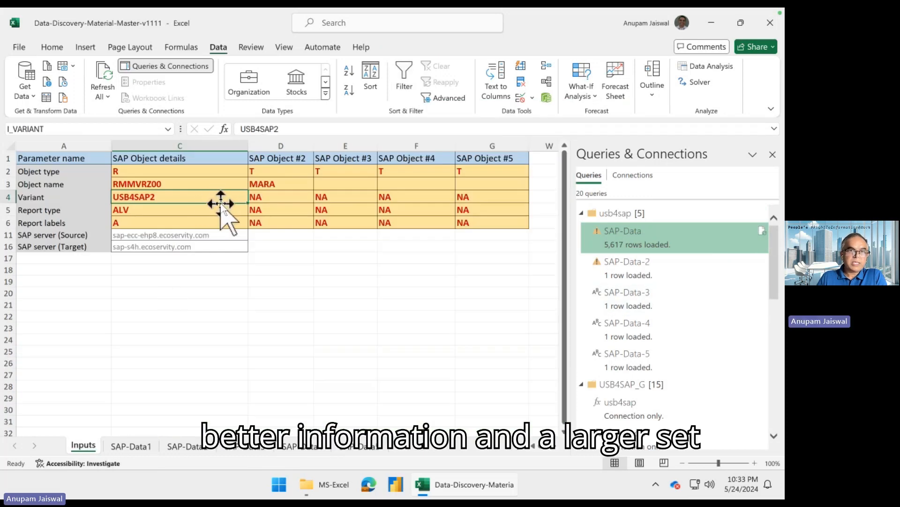
left_click(761, 230)
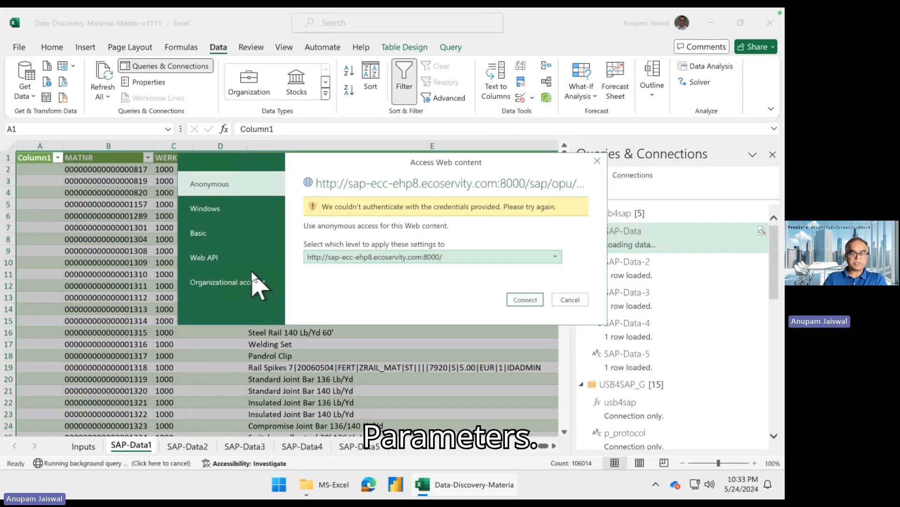
- Sign in to the SAP web source with Basic authentication, entering the user name and the account password, and connect
left_click(236, 237)
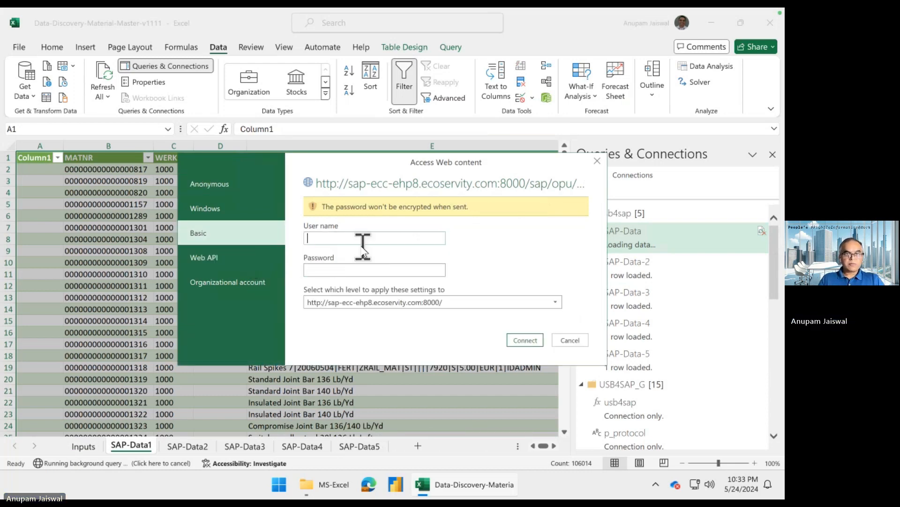
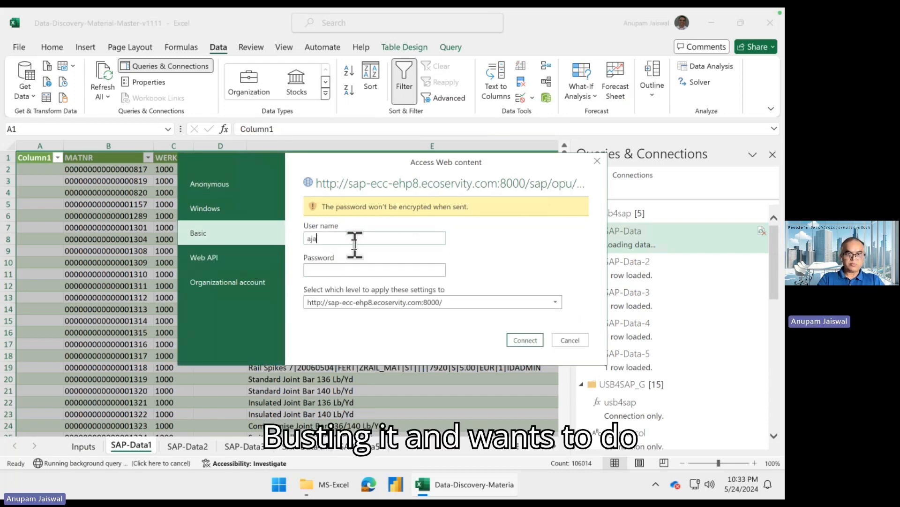
key("Tab")
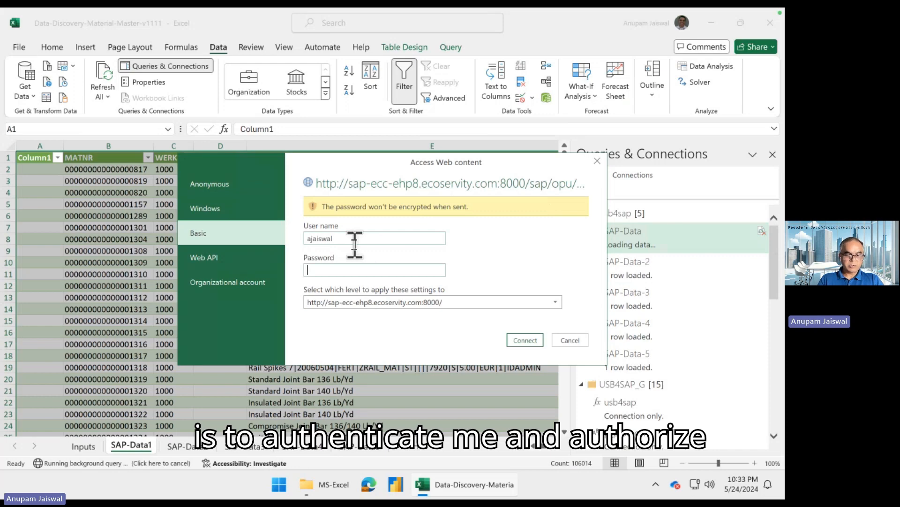
type("•••••")
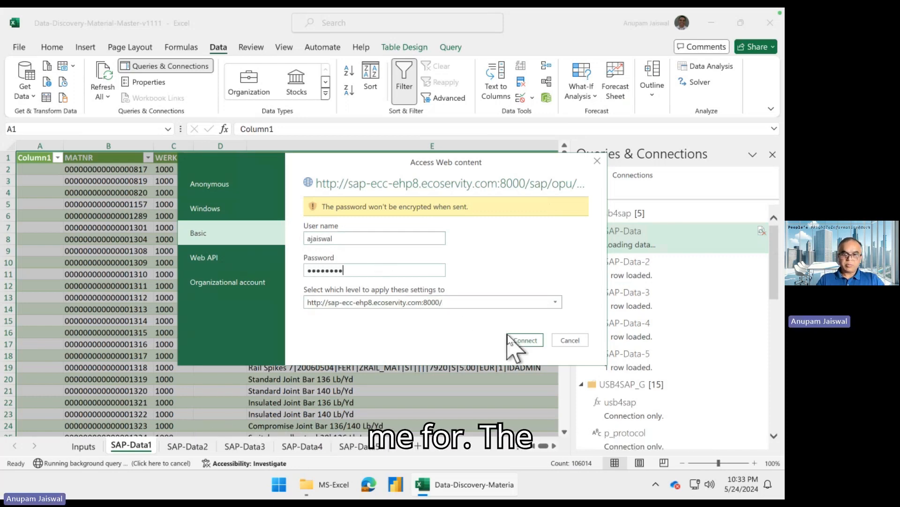
left_click(523, 341)
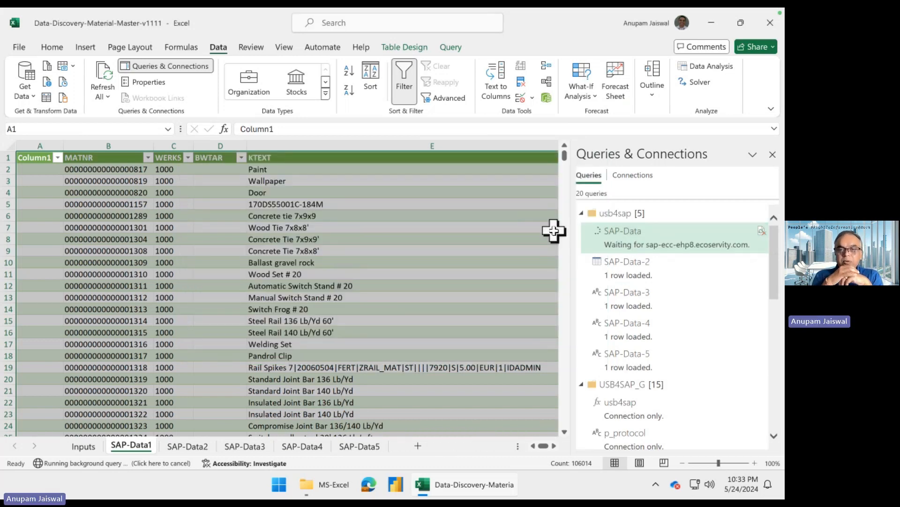
- Switch to the browser to view the SAP Materials List report, then return to the Excel workbook
key("super+Tab")
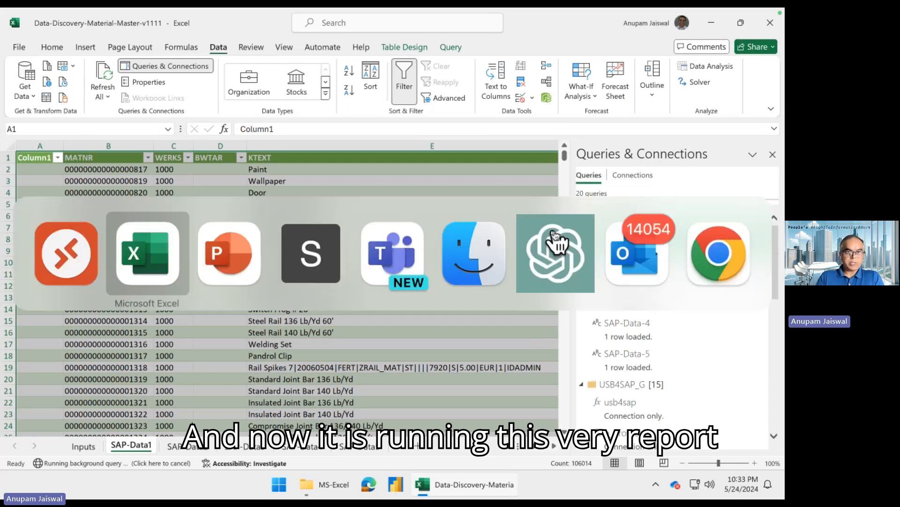
key("super+Tab")
key("super+Tab")
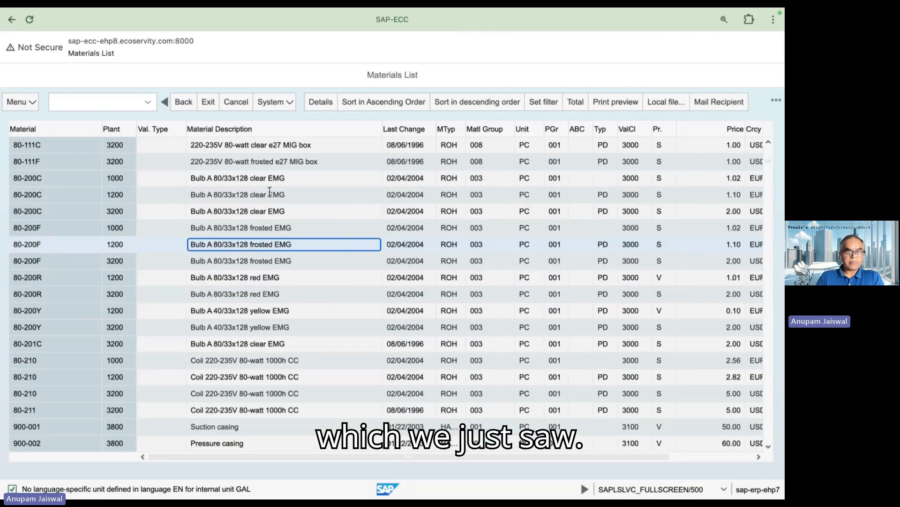
left_click(270, 192)
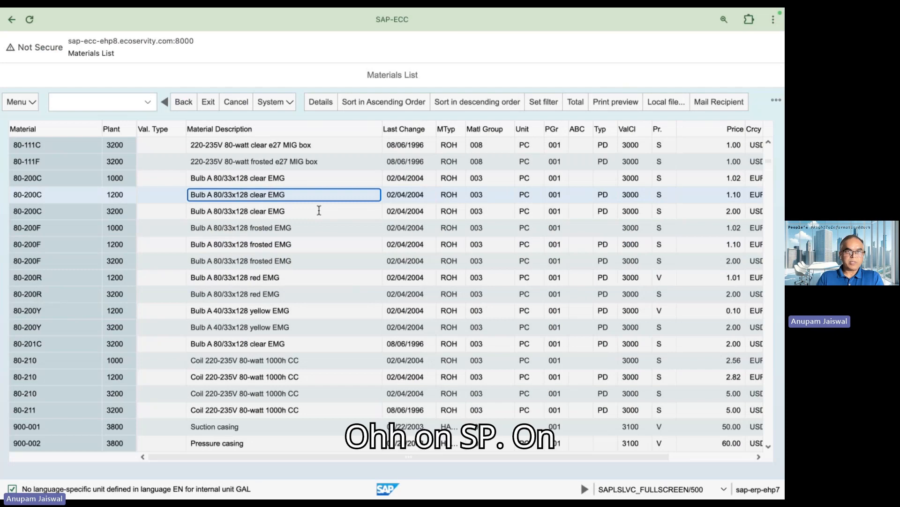
key("super+Tab")
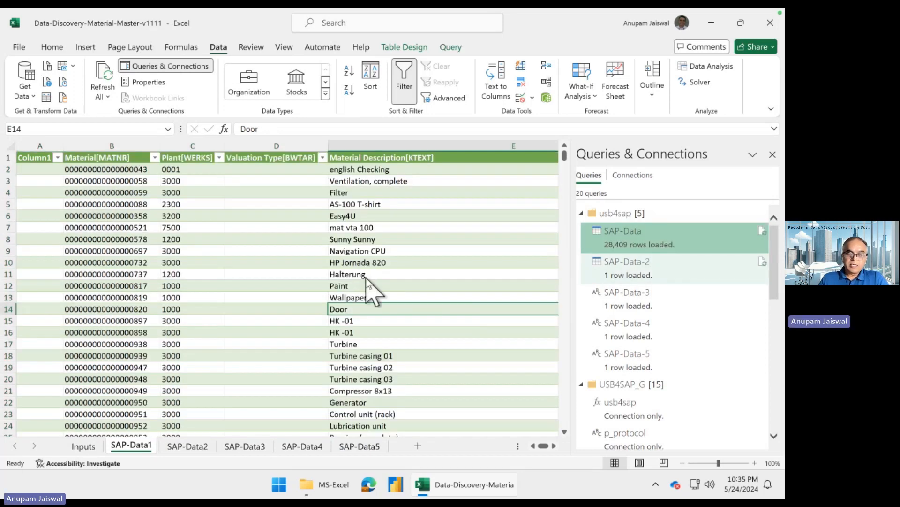
- Dismiss the SAP-Data-2 preview and check the SAP-Data query's preview against the refreshed rows on the SAP-Data1 sheet
left_click(366, 276)
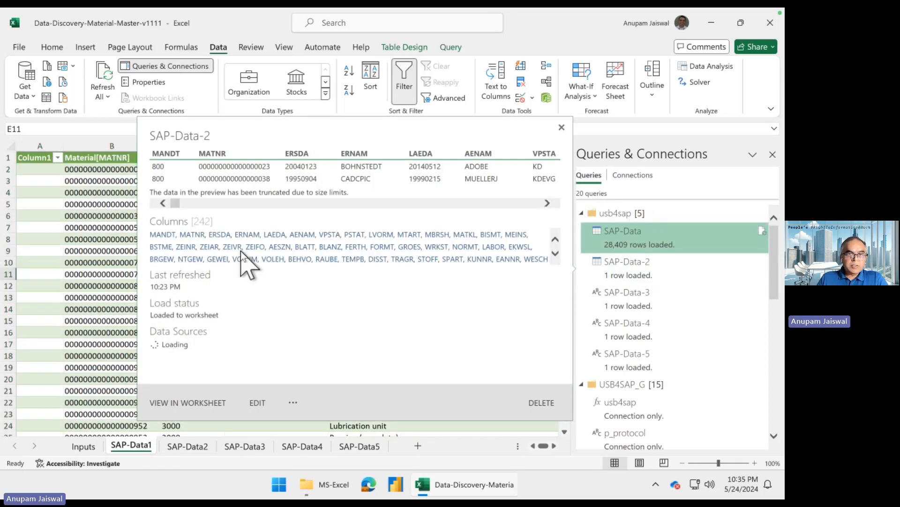
left_click(75, 268)
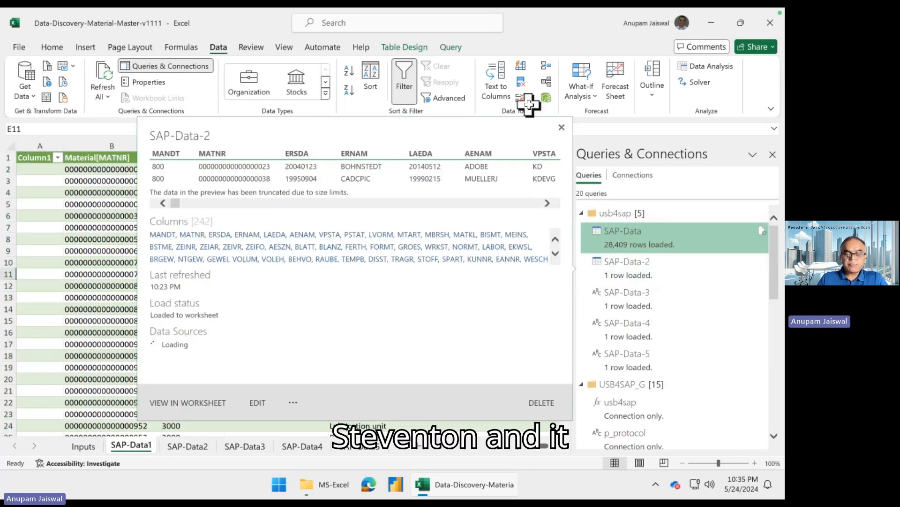
left_click(562, 129)
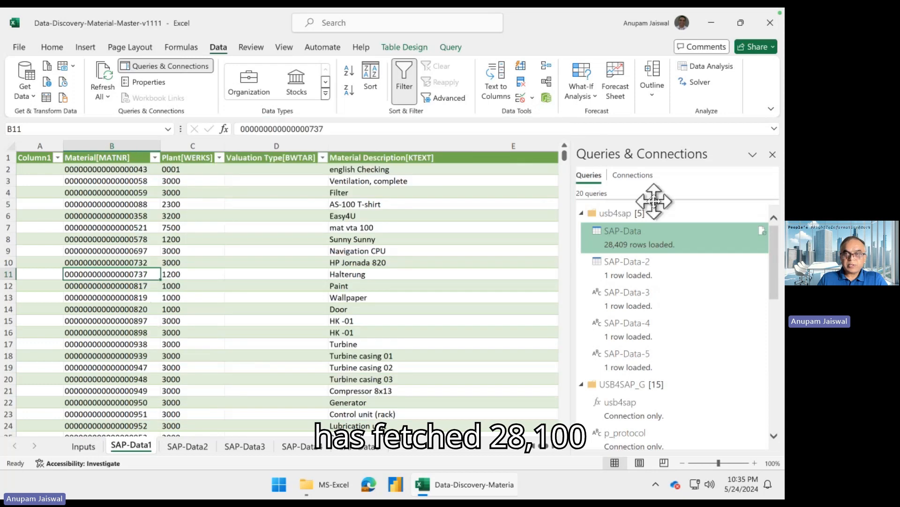
mouse_move(631, 246)
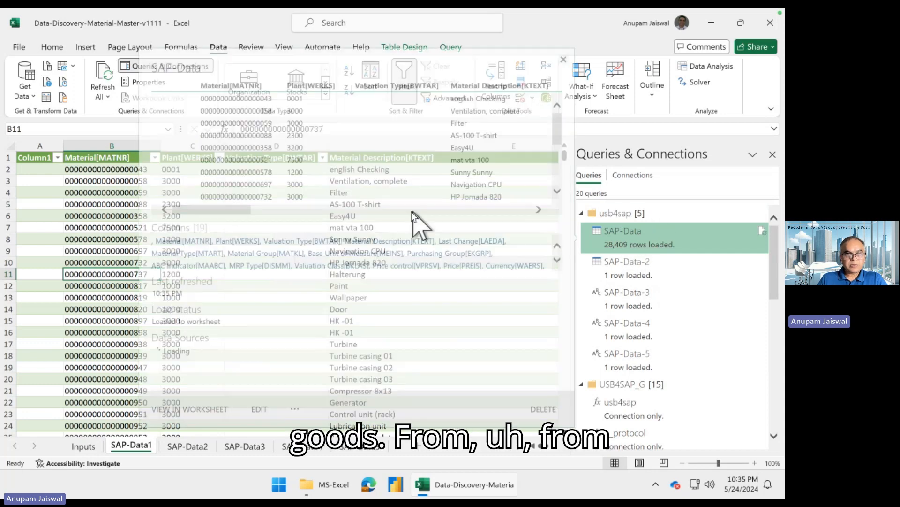
left_click(100, 229)
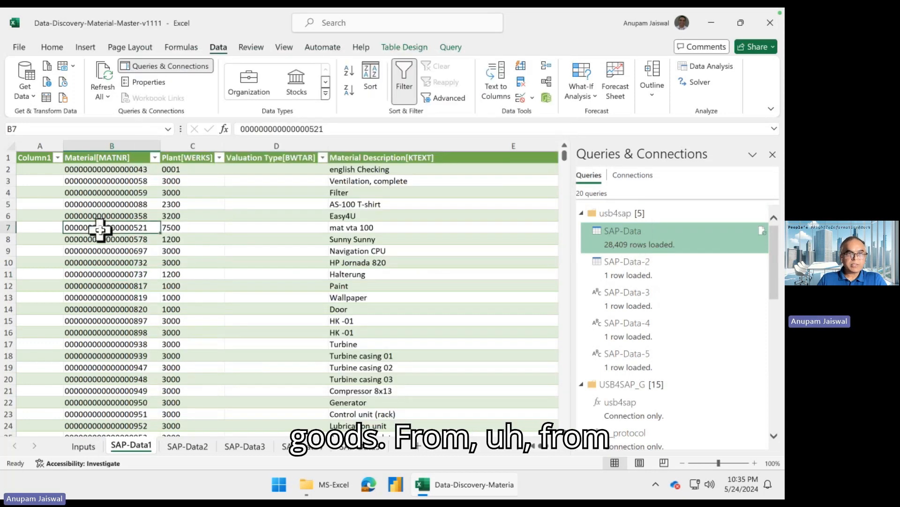
- Examine the combined business and technical column names on SAP-Data1, from Material[MATNR] through Material Description[KTEXT] to Material Type[MTART]
left_click(114, 159)
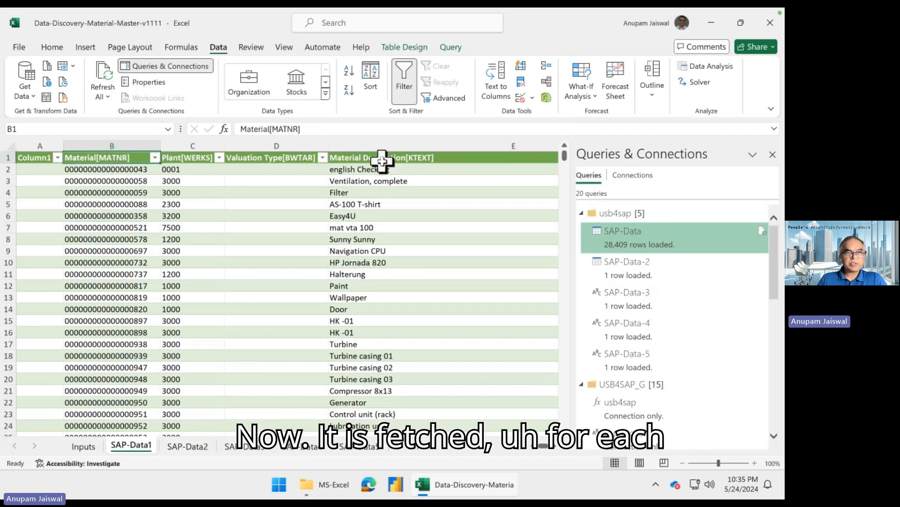
left_click(382, 161)
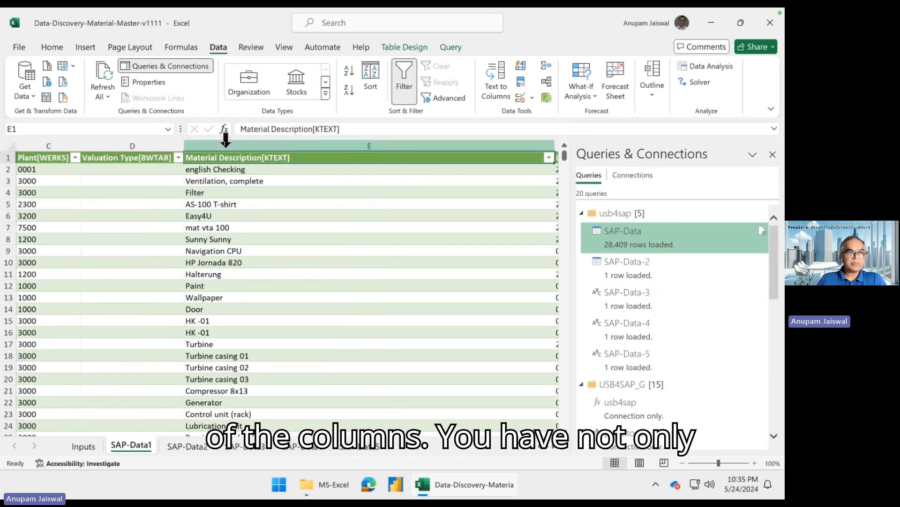
key("Left")
key("Left")
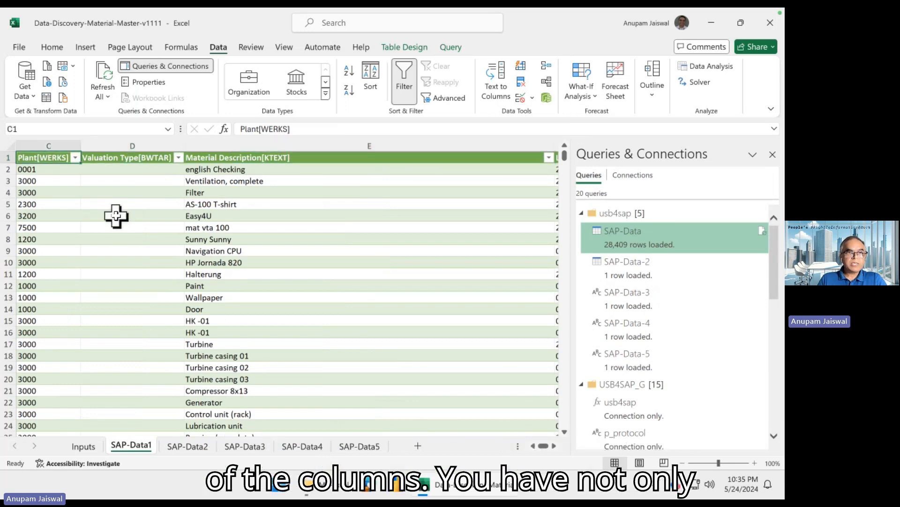
key("Left")
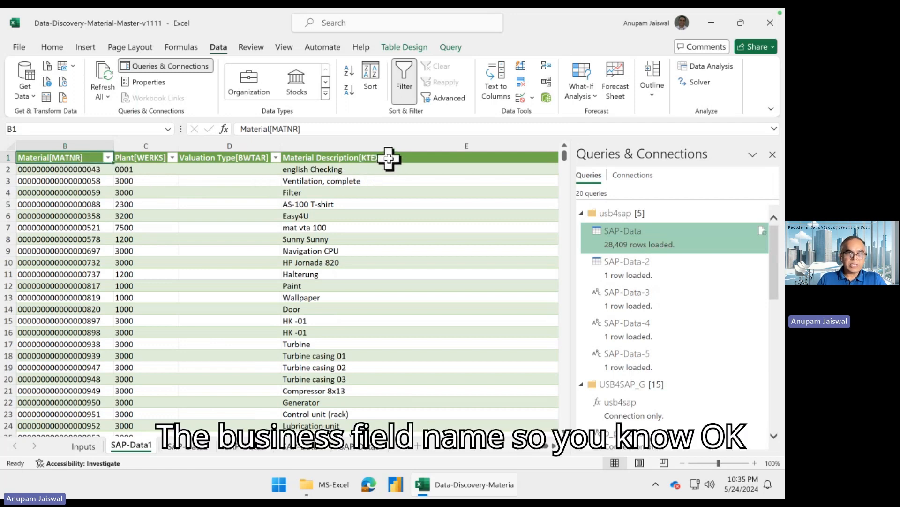
left_click(351, 157)
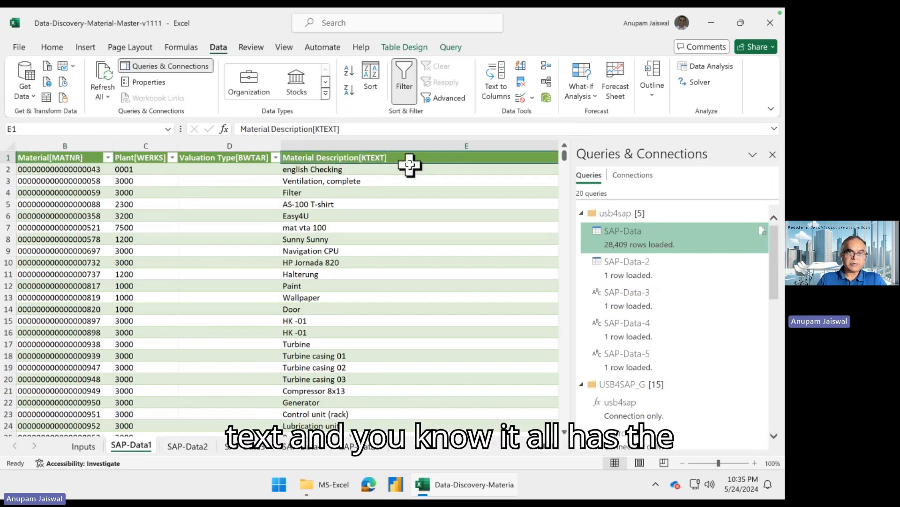
key("Right")
key("Right")
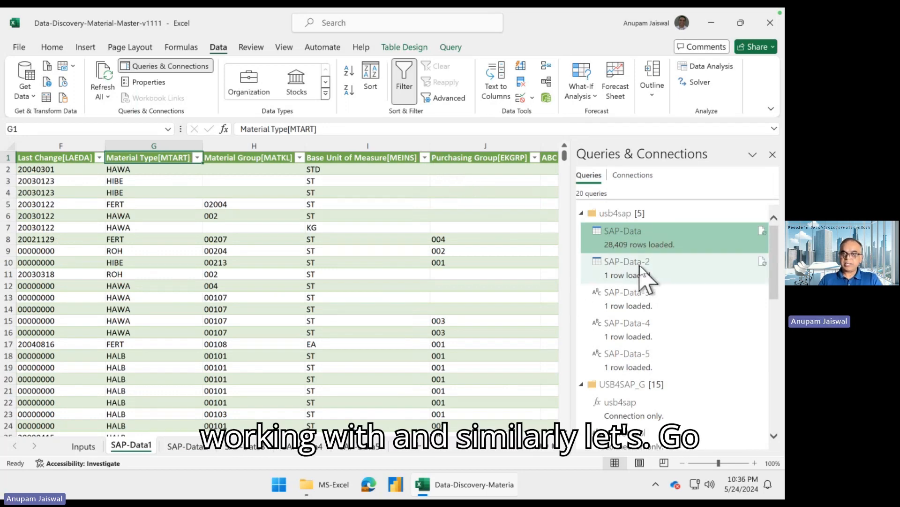
- Refresh the SAP-Data-2 query for the second SAP object and return to the SAP-Data1 sheet
left_click(656, 268)
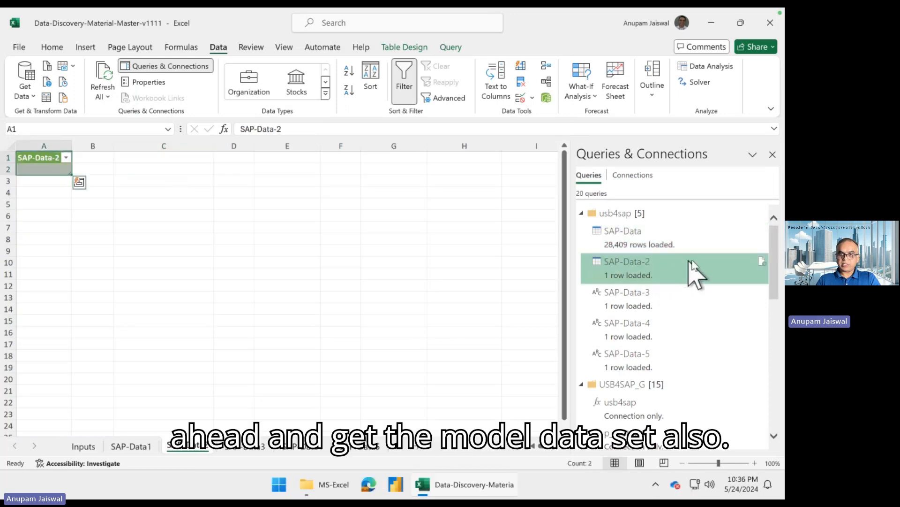
left_click(762, 262)
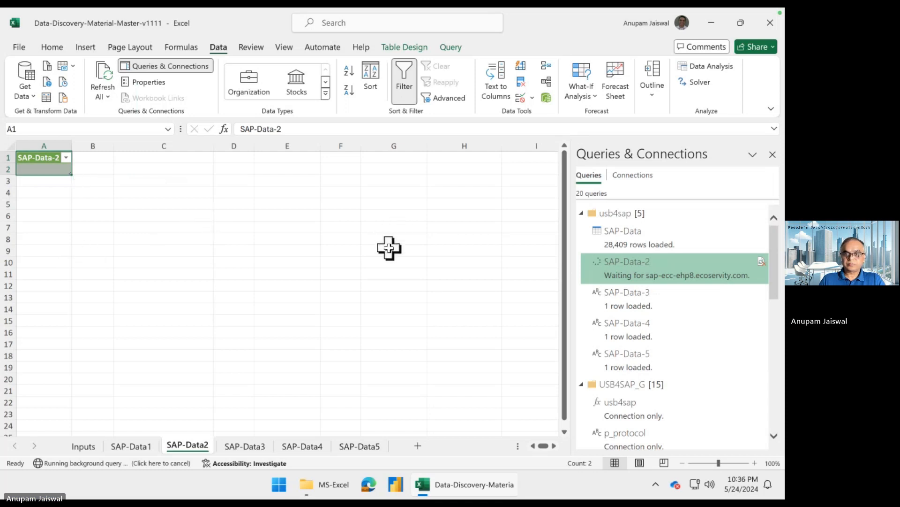
left_click(131, 447)
left_click(227, 310)
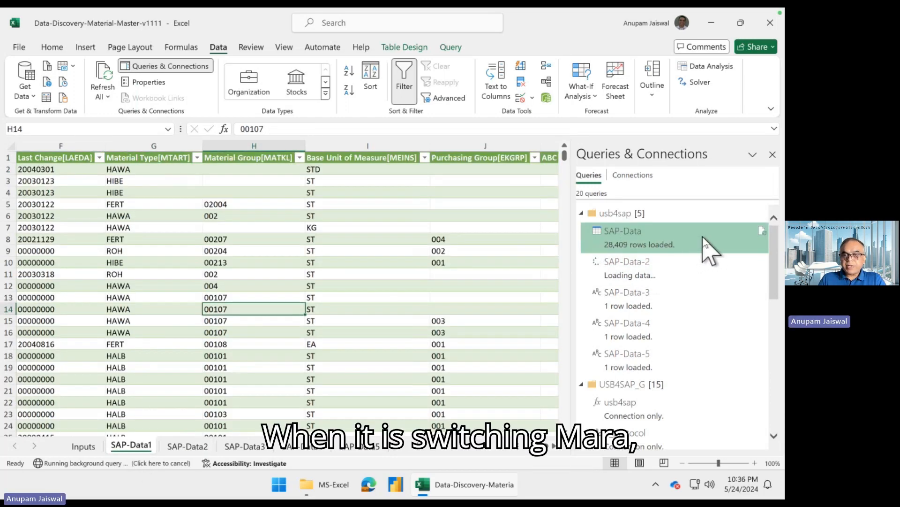
- Open the SAP-Data query for editing in the Power Query Editor
mouse_move(704, 239)
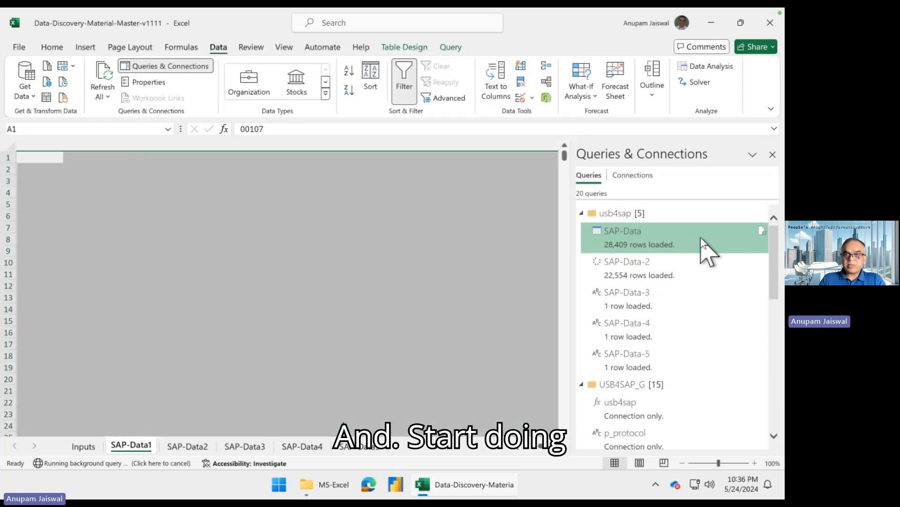
right_click(701, 238)
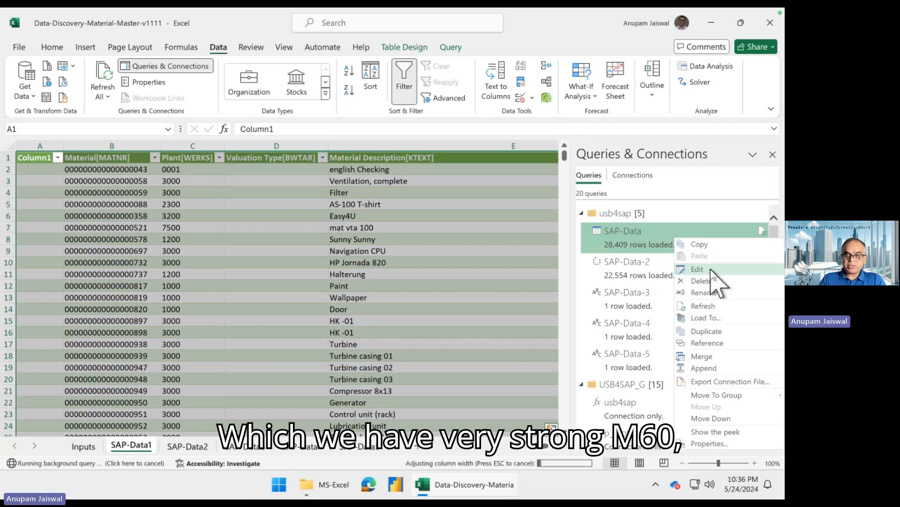
left_click(710, 270)
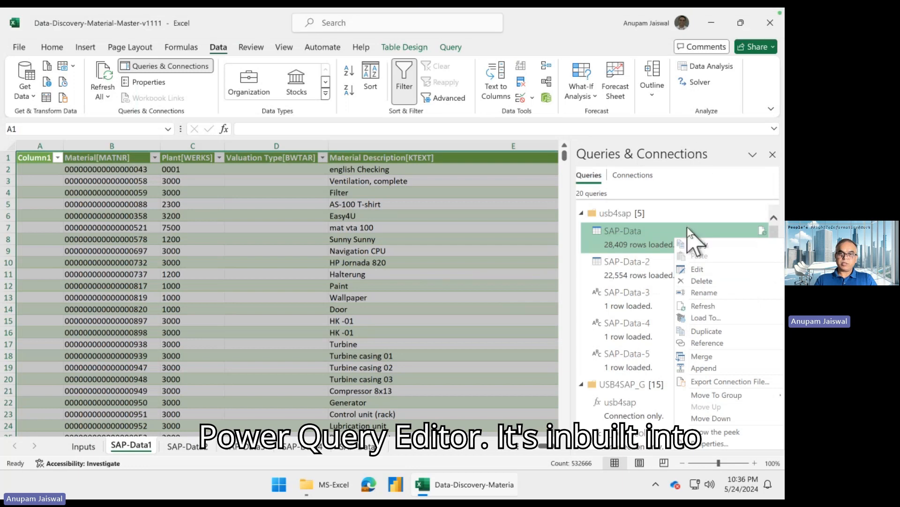
left_click(697, 270)
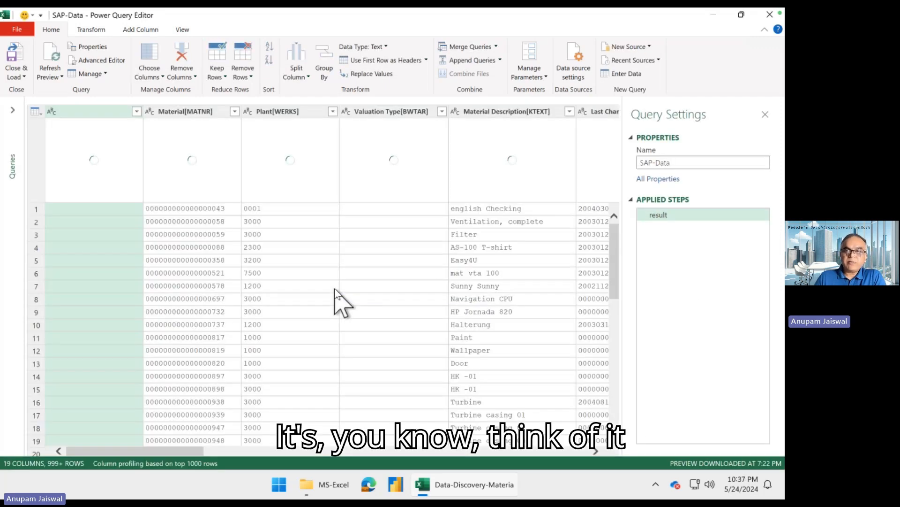
- Close the query settings and base the column profiling on the entire data set
left_click(764, 115)
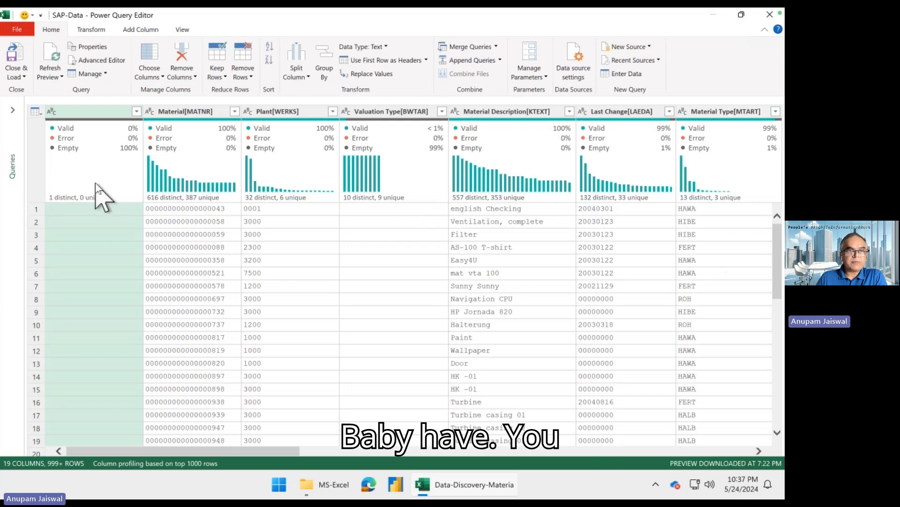
left_click(202, 463)
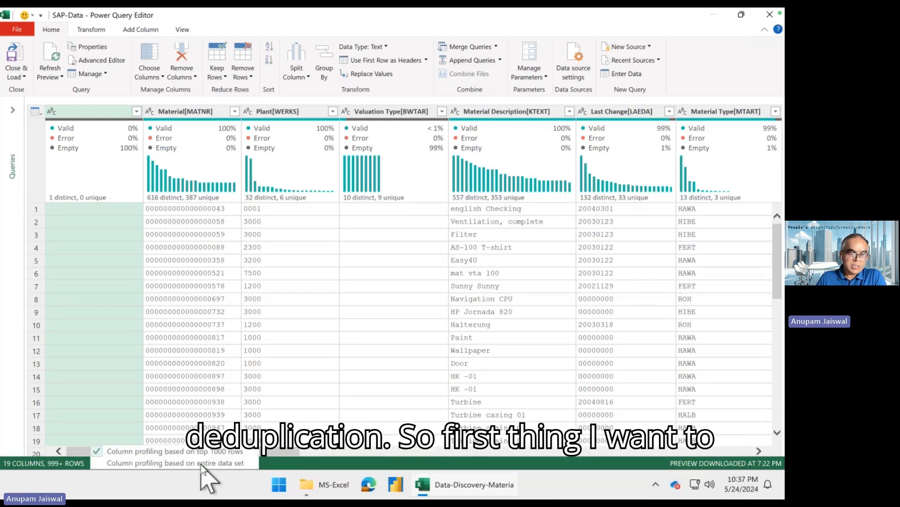
left_click(240, 464)
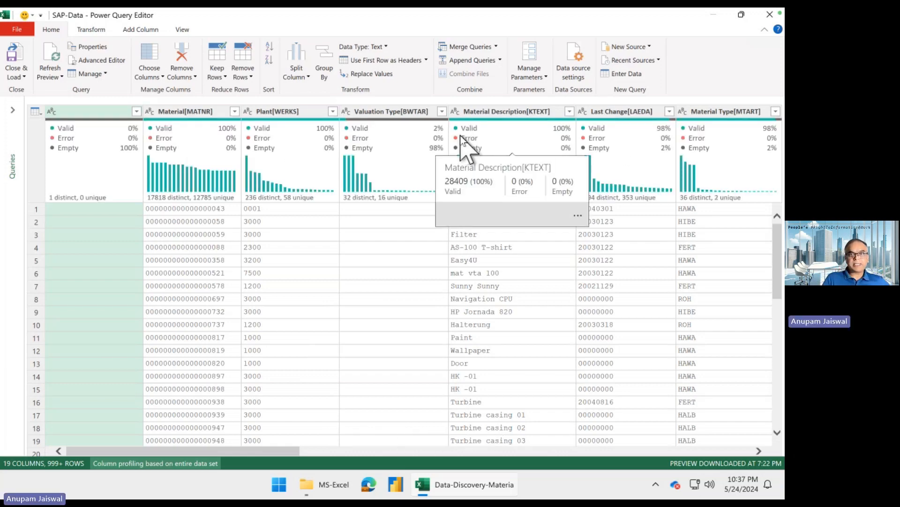
- Inspect the distinct and unique value distributions of the Plant, Valuation Type and Last Change columns, and show the Material[MATNR] column's detailed profile
mouse_move(307, 186)
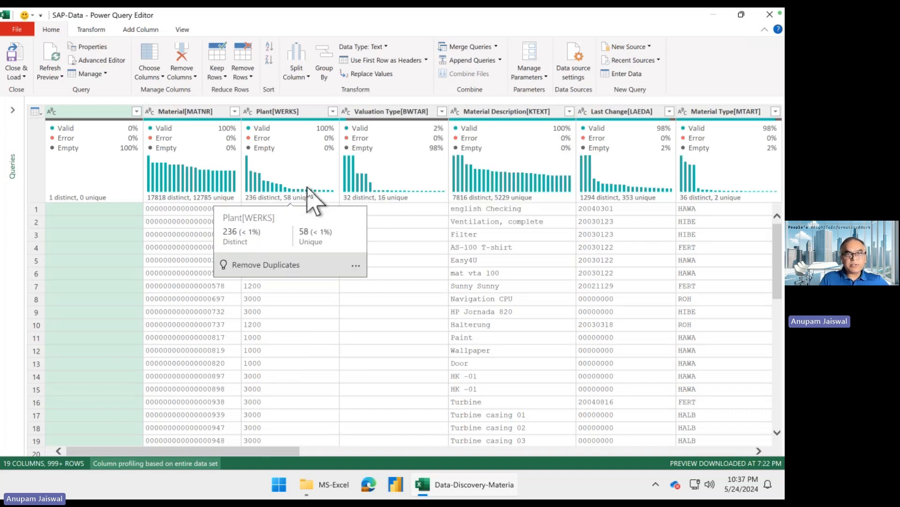
mouse_move(276, 151)
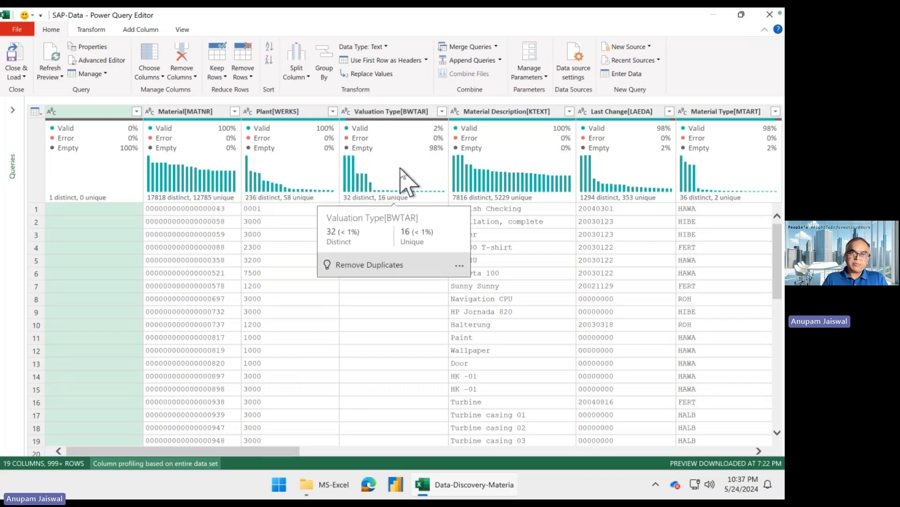
mouse_move(547, 168)
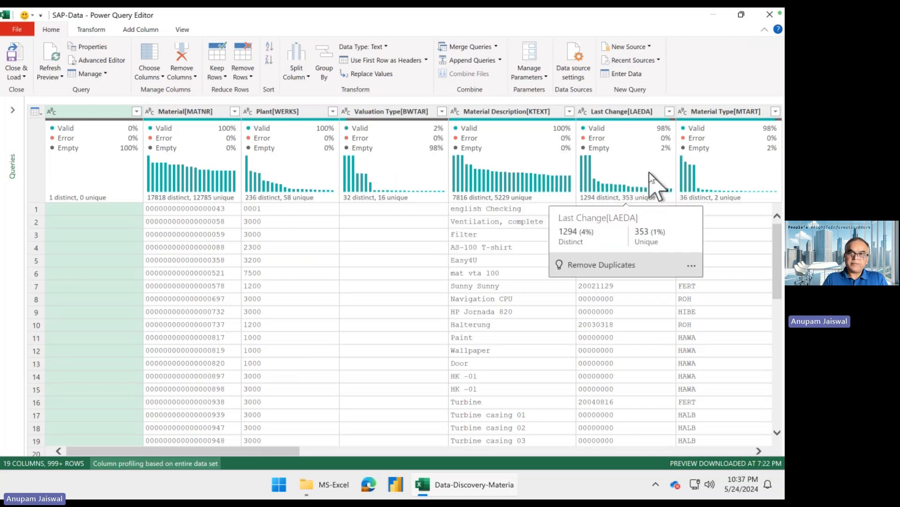
mouse_move(511, 170)
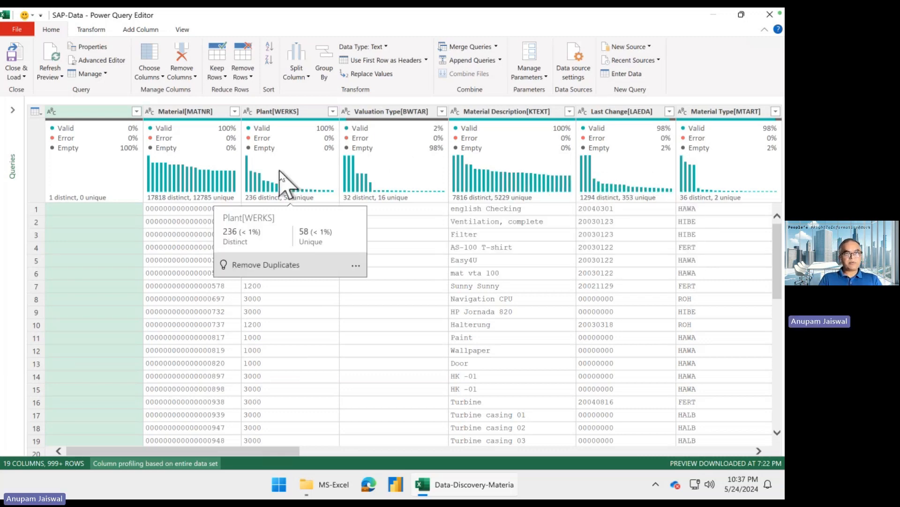
left_click(225, 180)
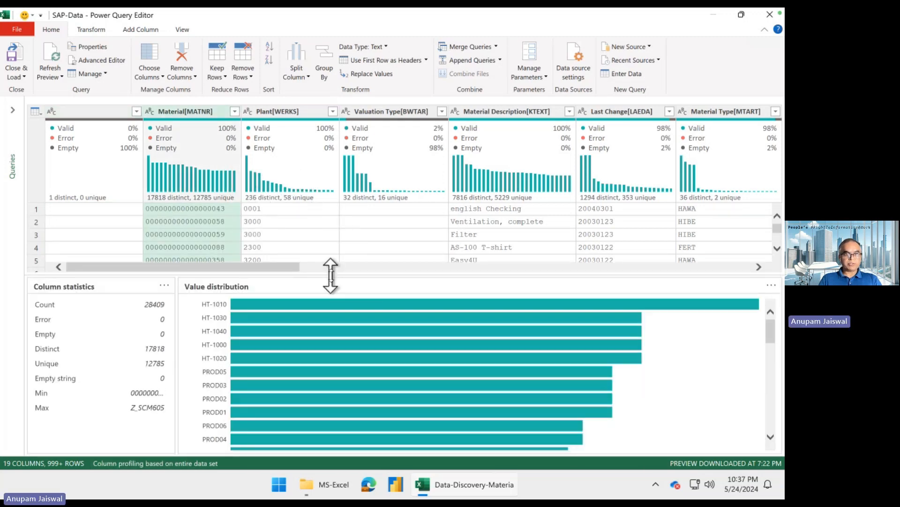
- Enlarge the column profile pane and examine the value distribution of the Material[MATNR] column
left_click_drag(331, 275, 310, 237)
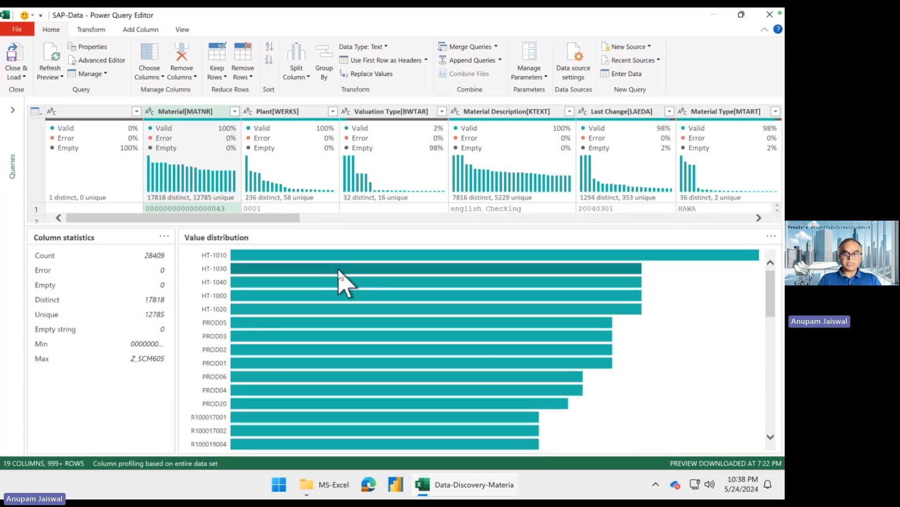
mouse_move(597, 254)
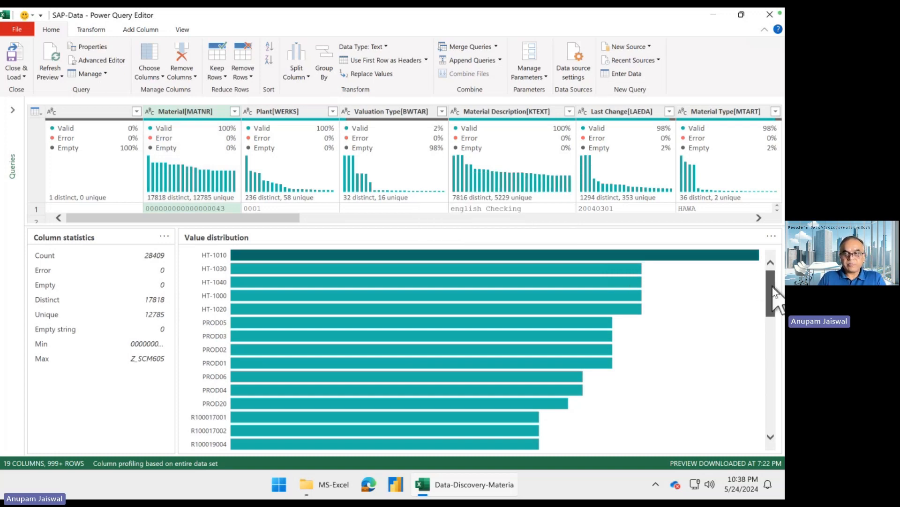
left_click_drag(773, 291, 782, 243)
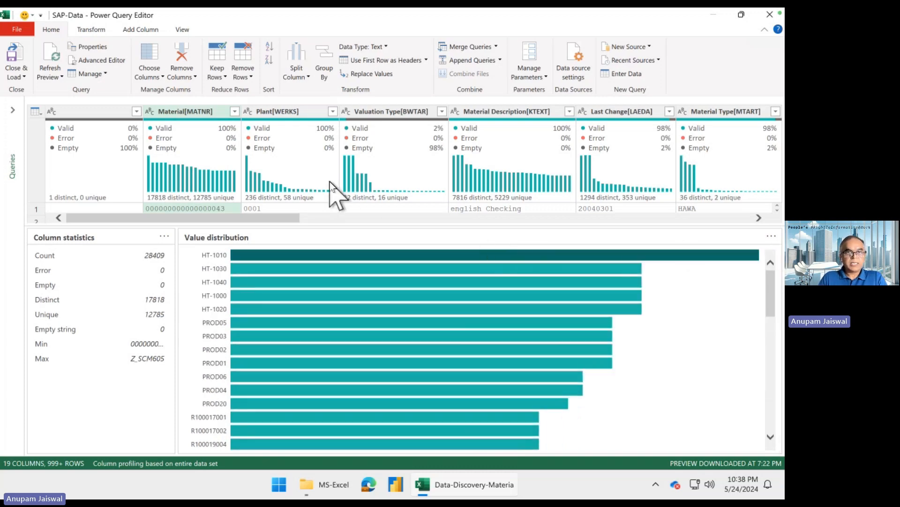
- Profile the Plant[WERKS] column and filter it to rows equal to 3000 from its value distribution
left_click(308, 132)
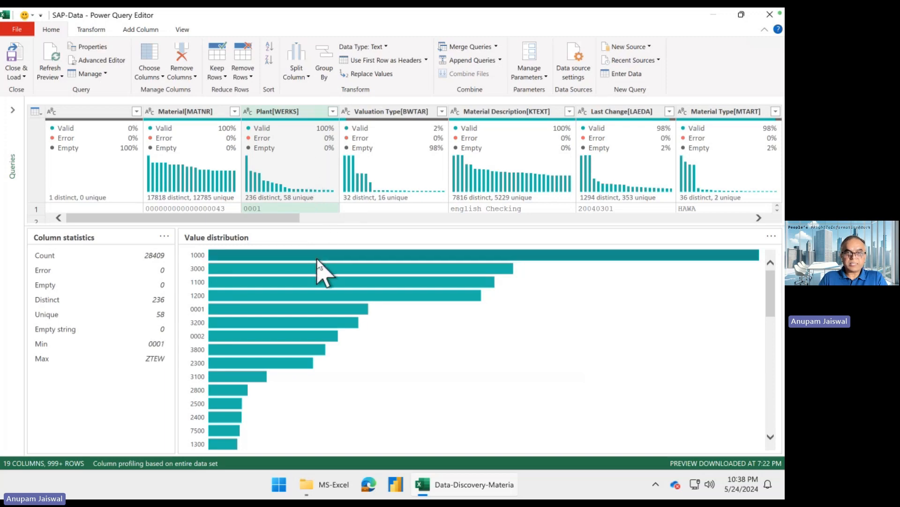
mouse_move(319, 261)
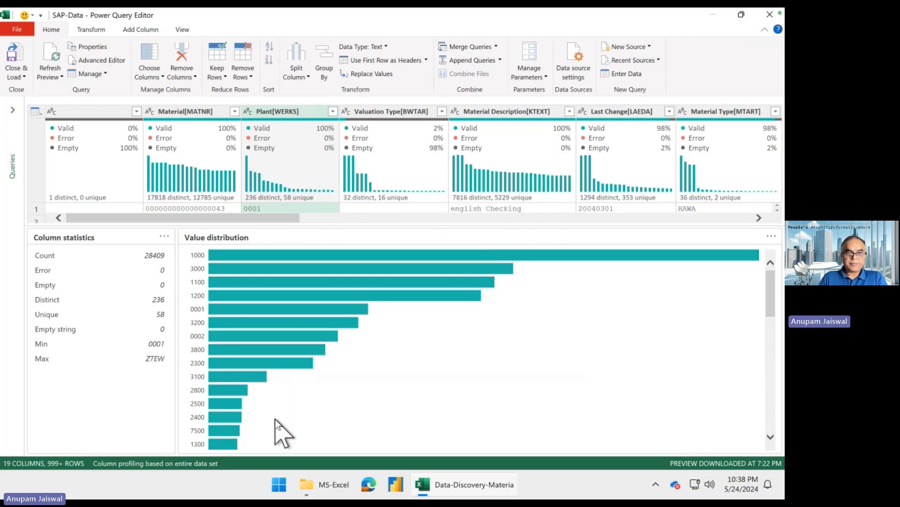
mouse_move(370, 266)
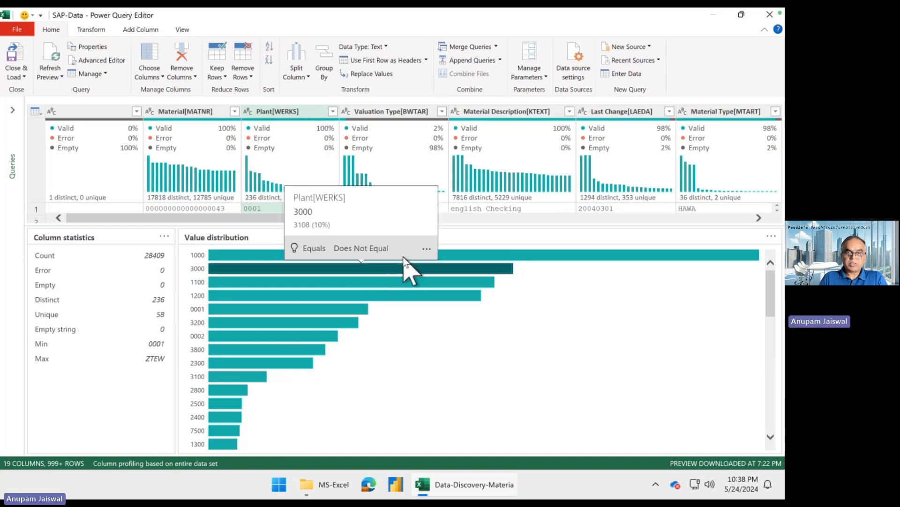
right_click(508, 268)
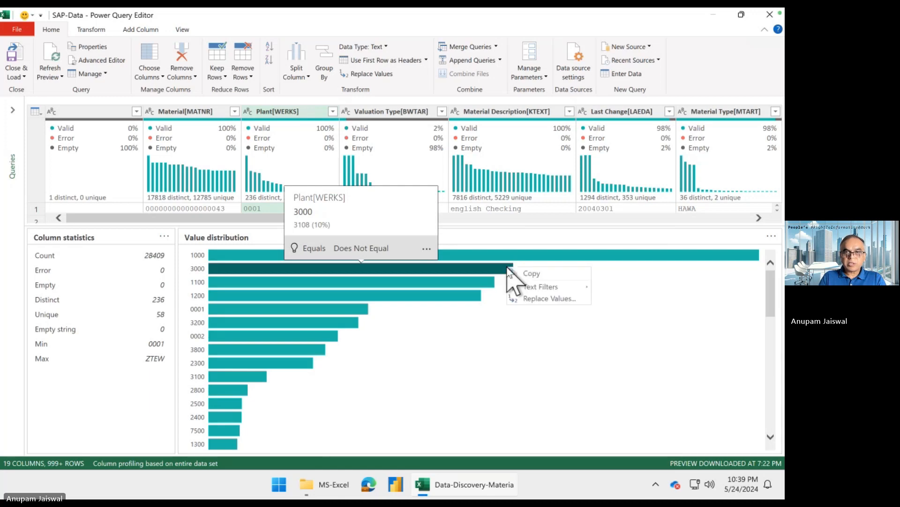
mouse_move(553, 285)
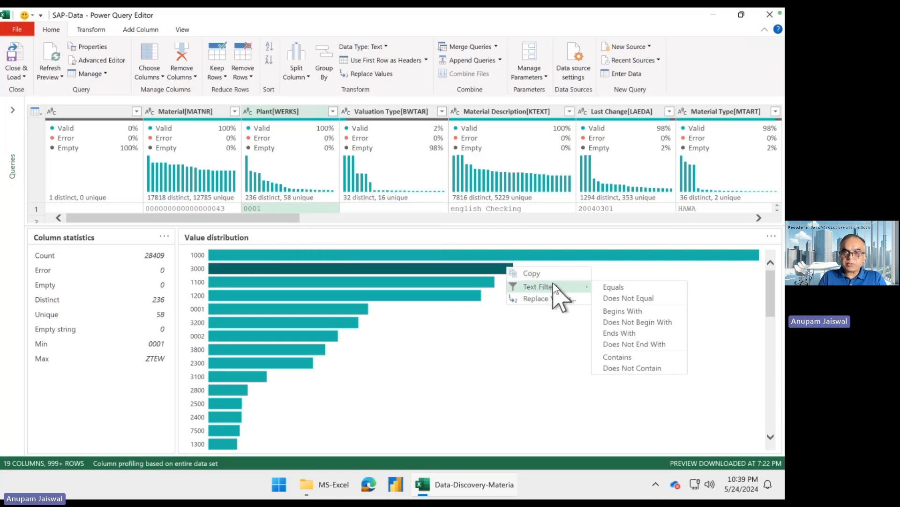
left_click(660, 295)
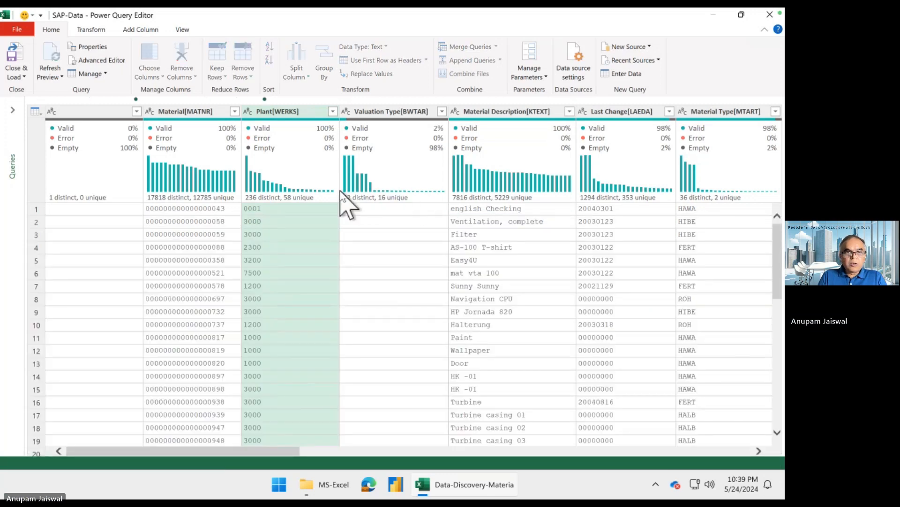
- Copy the entire filtered table, paste it into Sheet1 of the Book1 workbook in Excel starting at A1, and add a new sheet
left_click(41, 112)
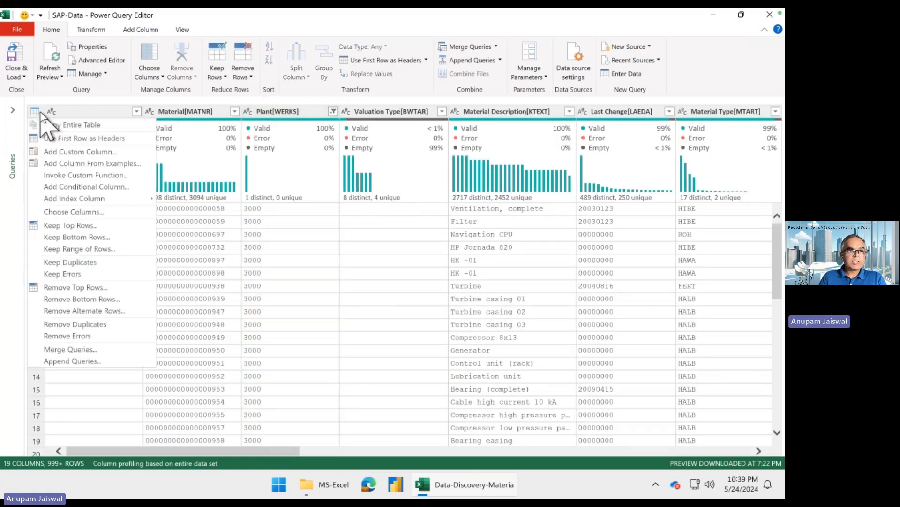
left_click(86, 126)
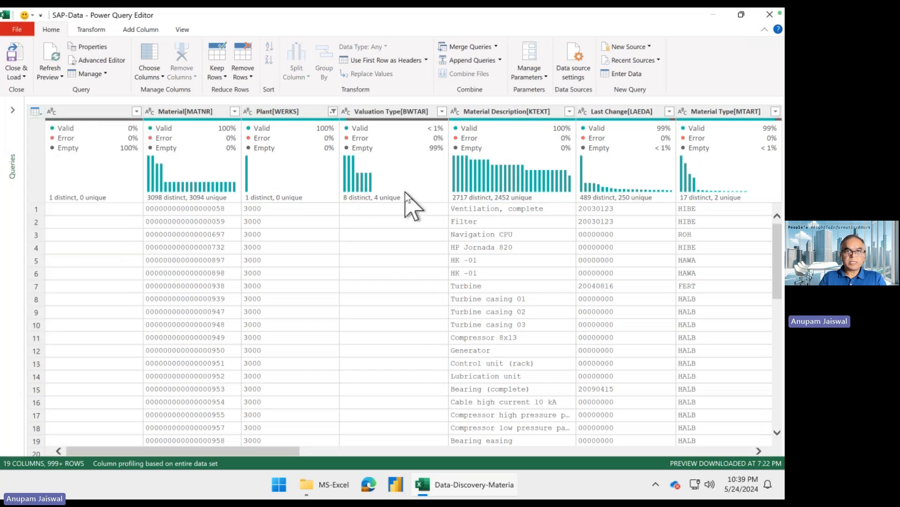
mouse_move(405, 193)
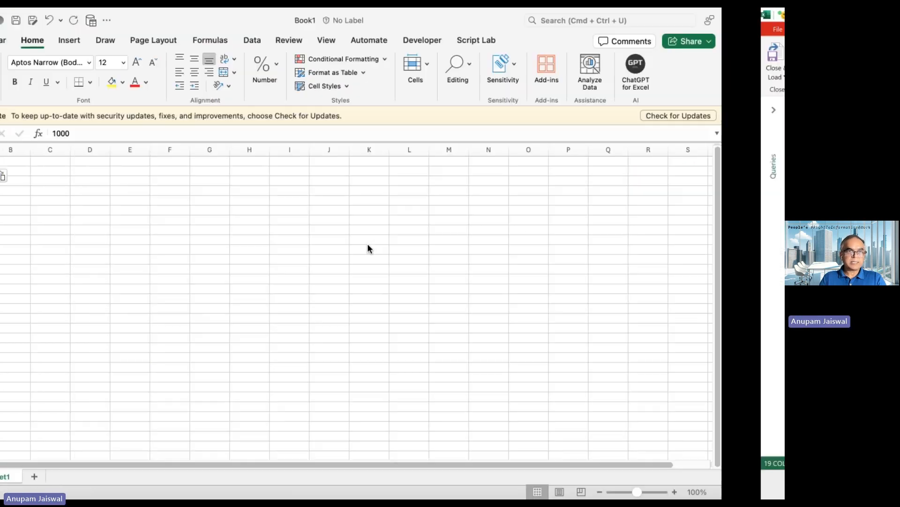
key("super+v")
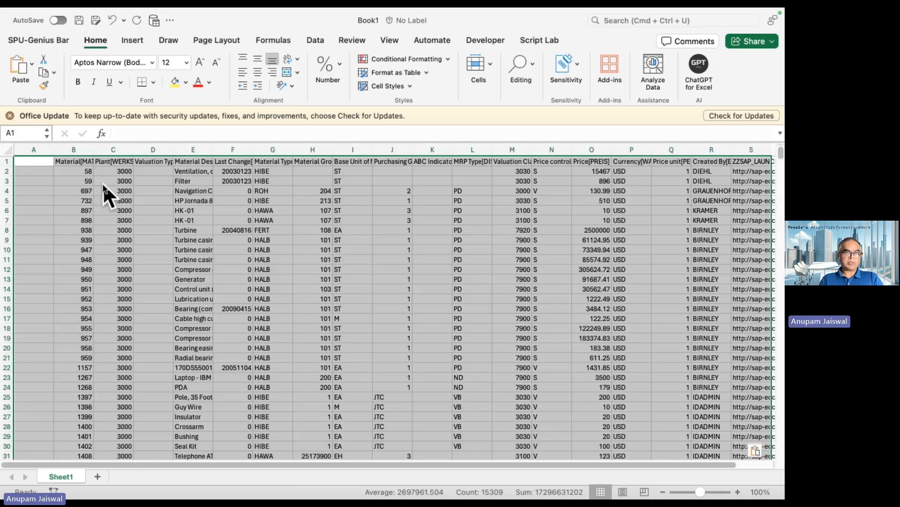
left_click(218, 210)
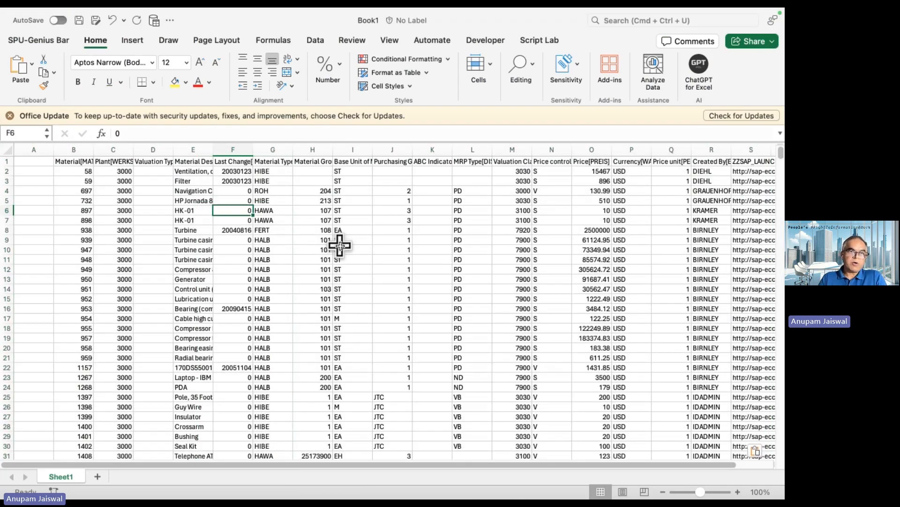
left_click(122, 177)
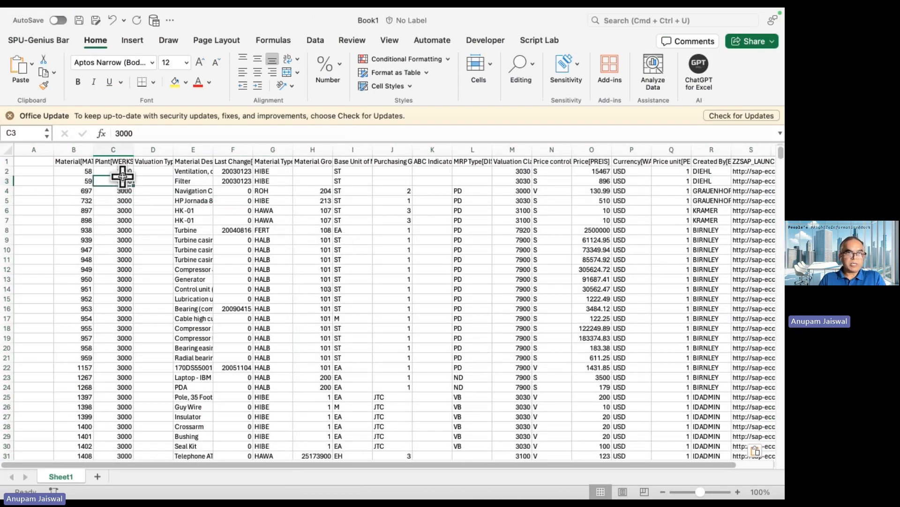
left_click(98, 476)
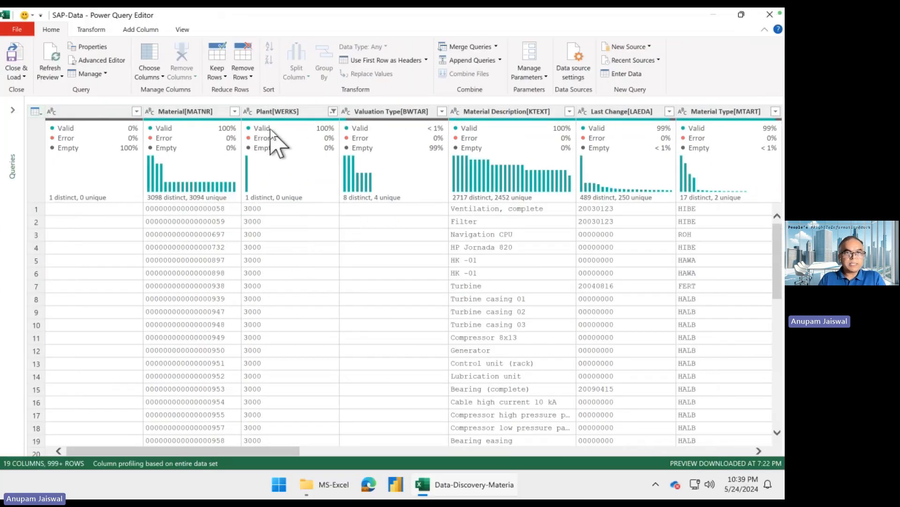
- Back in the Power Query Editor, clear the Plant[WERKS] filter and examine the value distribution of the Material Description[KTEXT] column
left_click(333, 111)
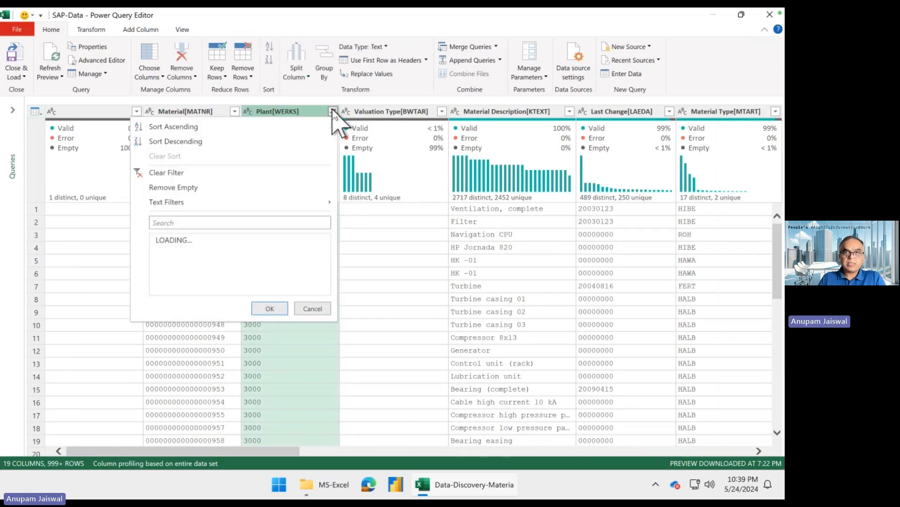
left_click(248, 172)
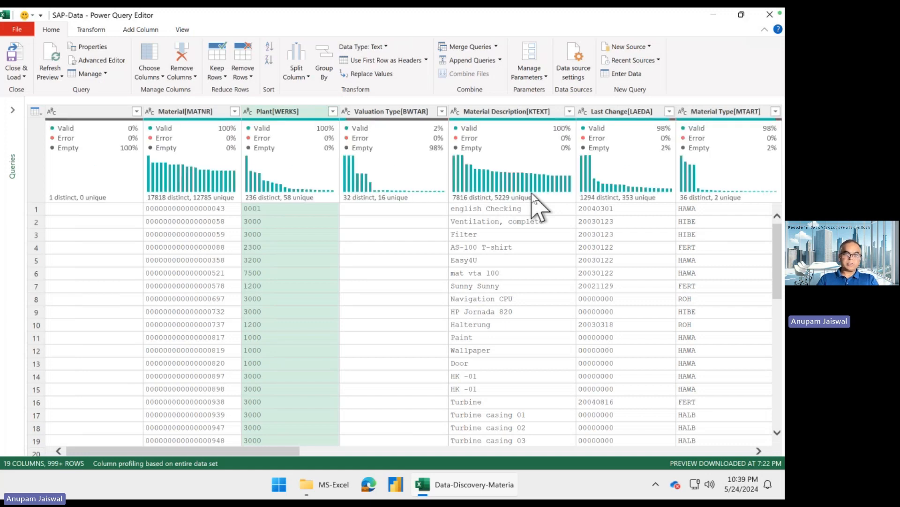
left_click(544, 170)
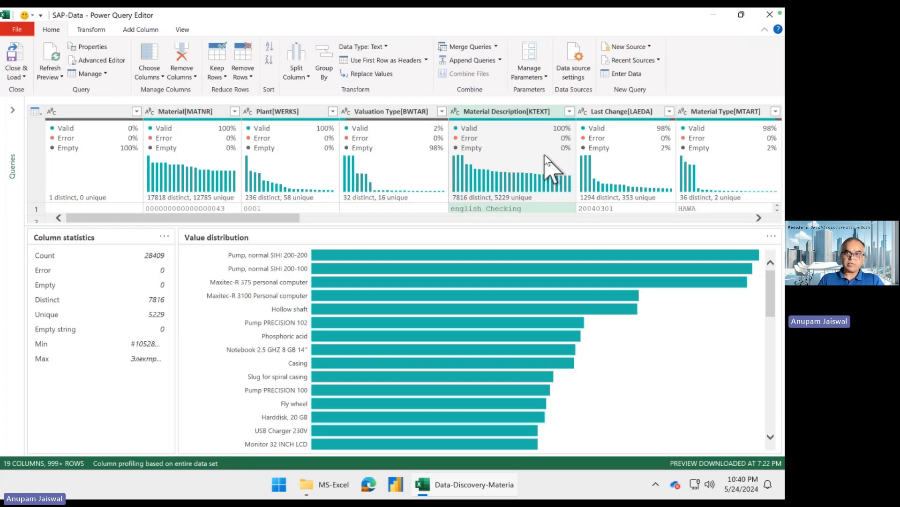
mouse_move(487, 201)
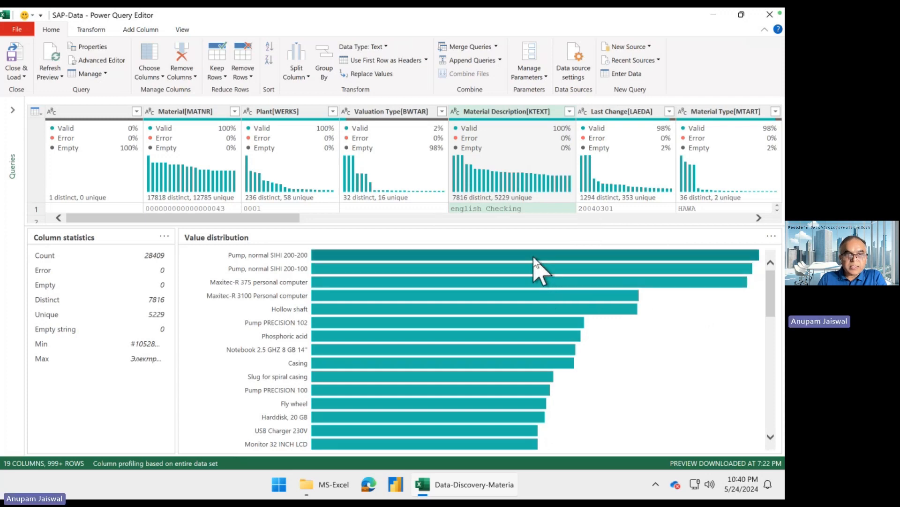
mouse_move(534, 258)
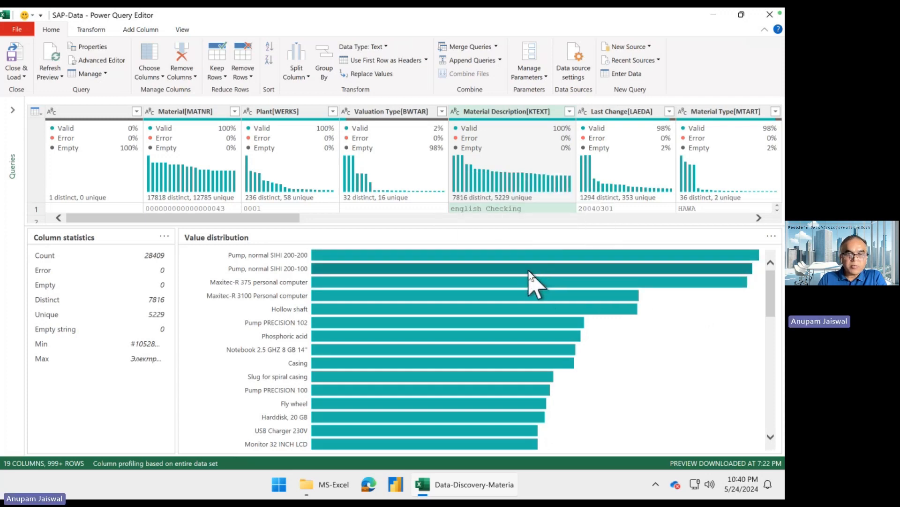
mouse_move(529, 272)
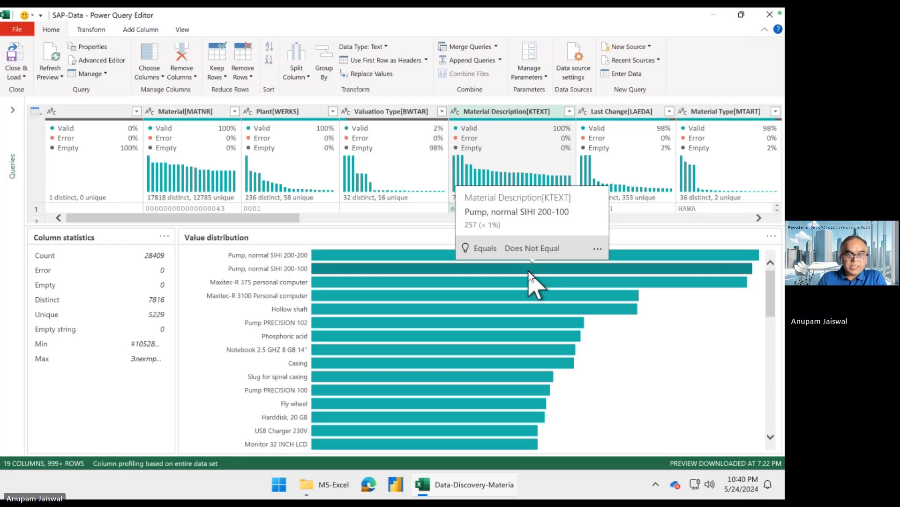
mouse_move(516, 311)
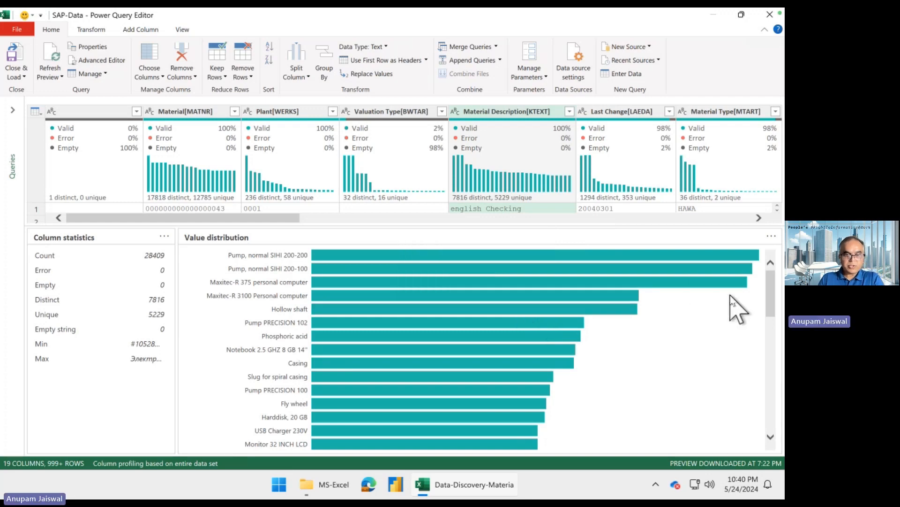
left_click_drag(770, 293, 785, 416)
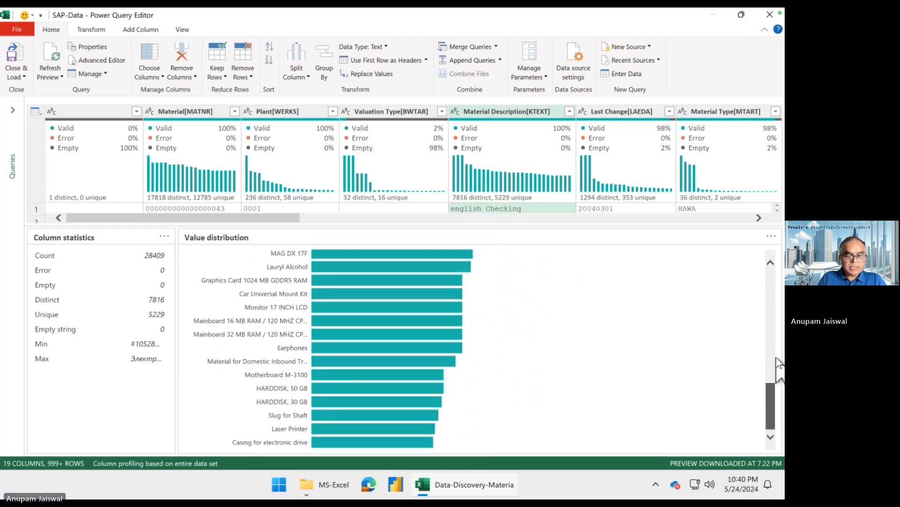
left_click_drag(776, 357, 771, 242)
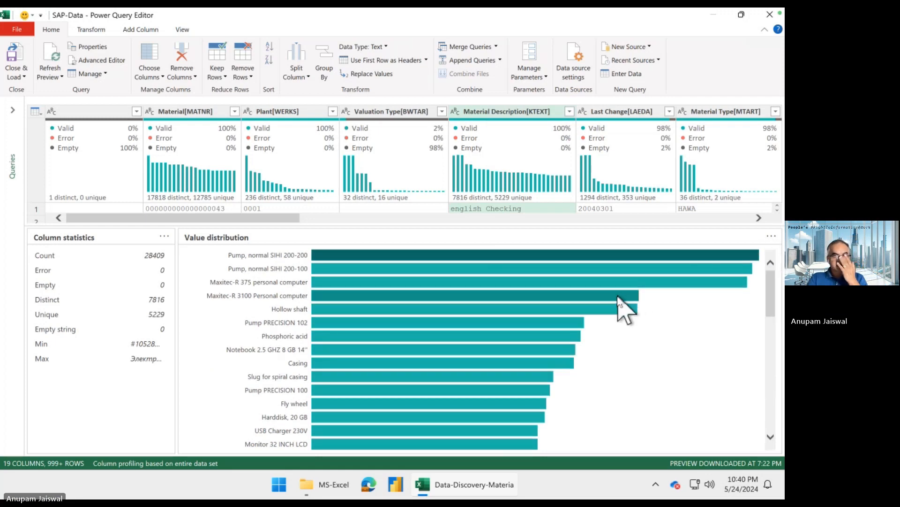
- Filter the Material Description[KTEXT] column to values containing "Hollow shaft" and look through the matching rows
right_click(604, 307)
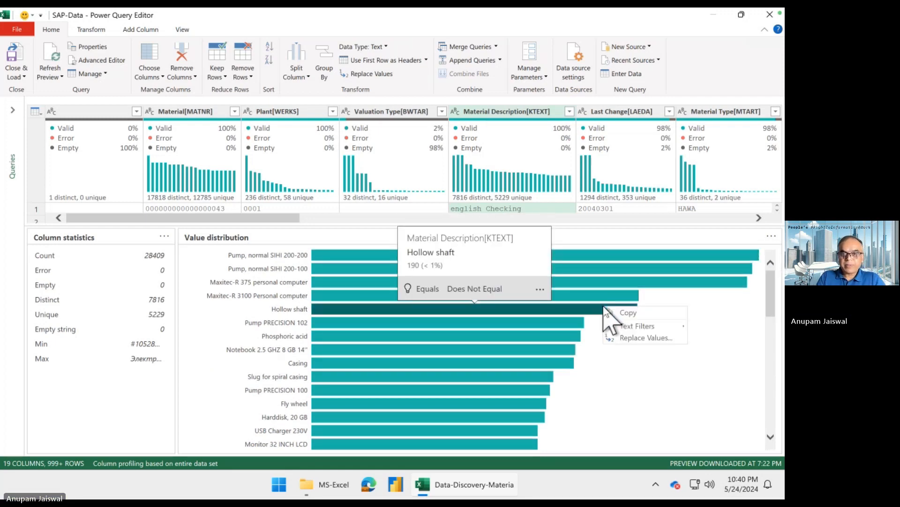
mouse_move(631, 325)
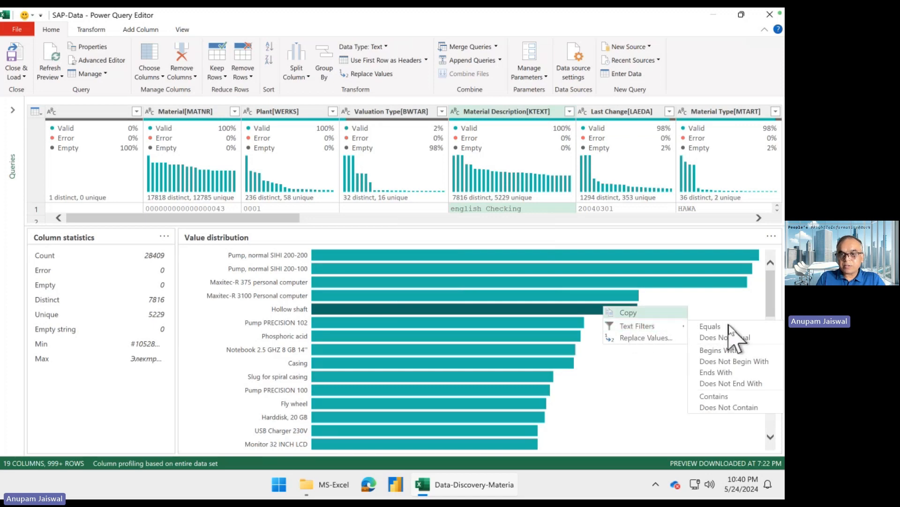
left_click(735, 396)
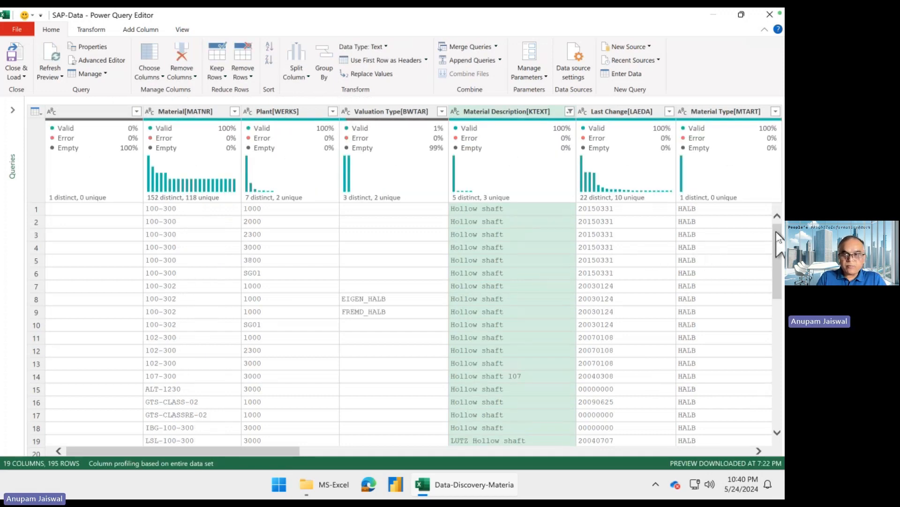
left_click_drag(779, 242, 781, 220)
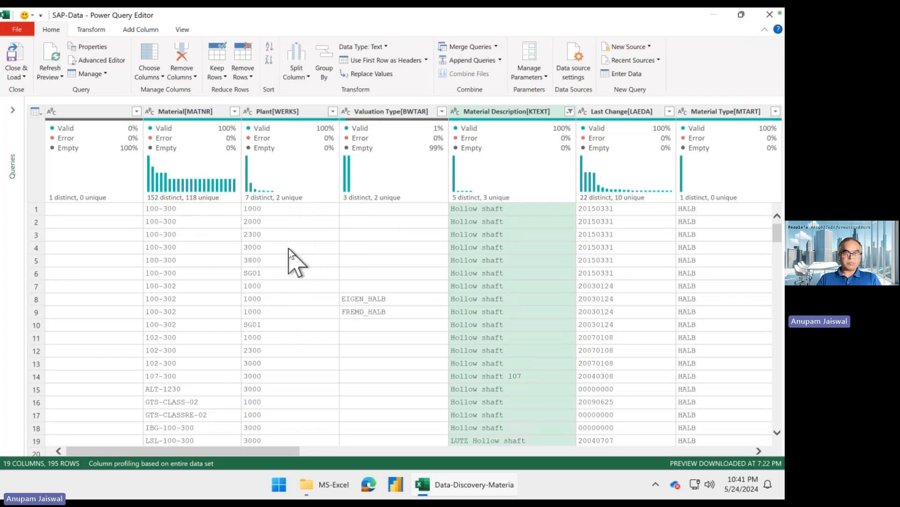
- Profile the Plant[WERKS] column of the hollow shaft rows, filter it to plant 1000, and review the remaining materials
mouse_move(542, 161)
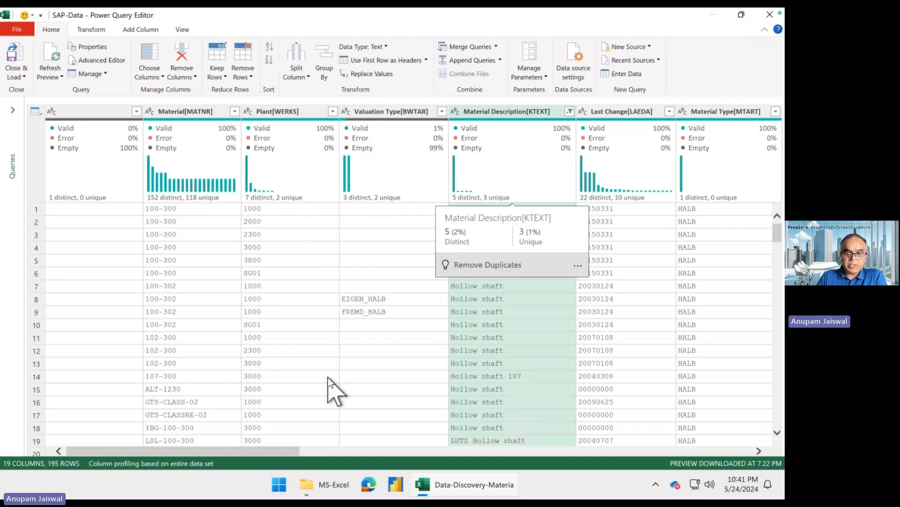
mouse_move(294, 185)
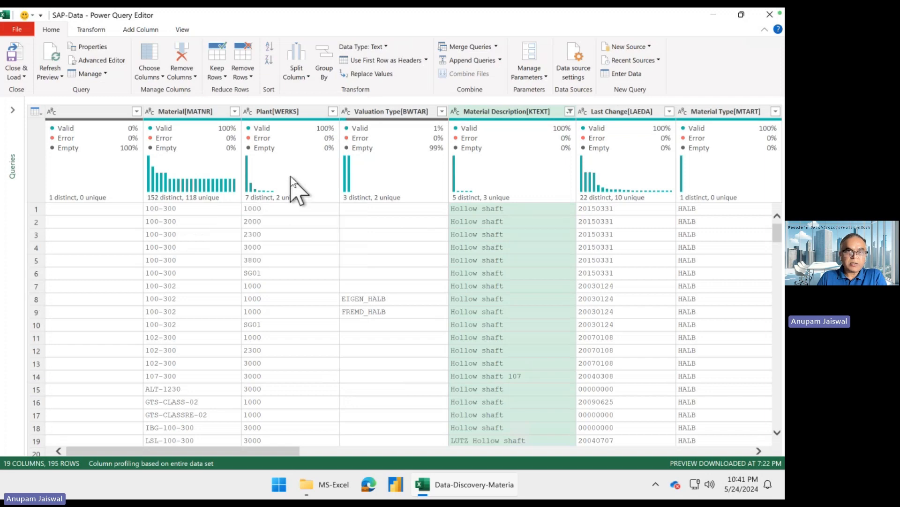
left_click(291, 177)
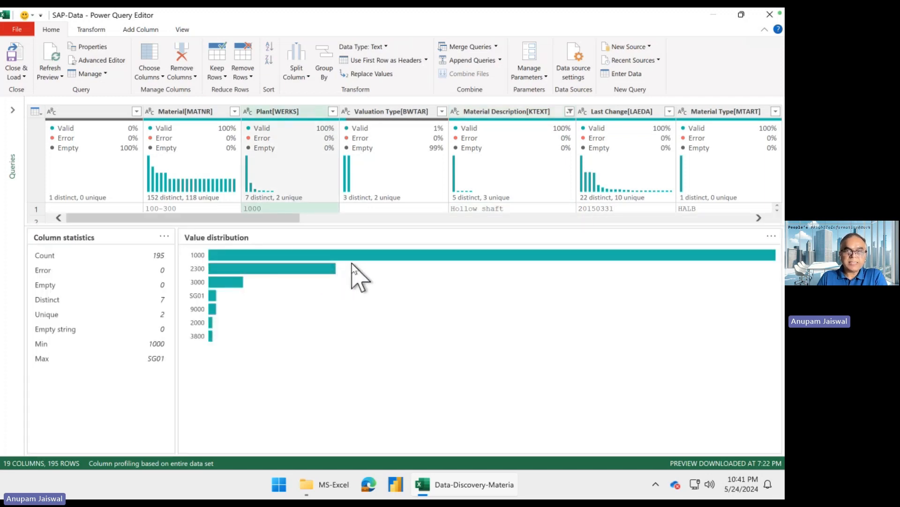
mouse_move(351, 255)
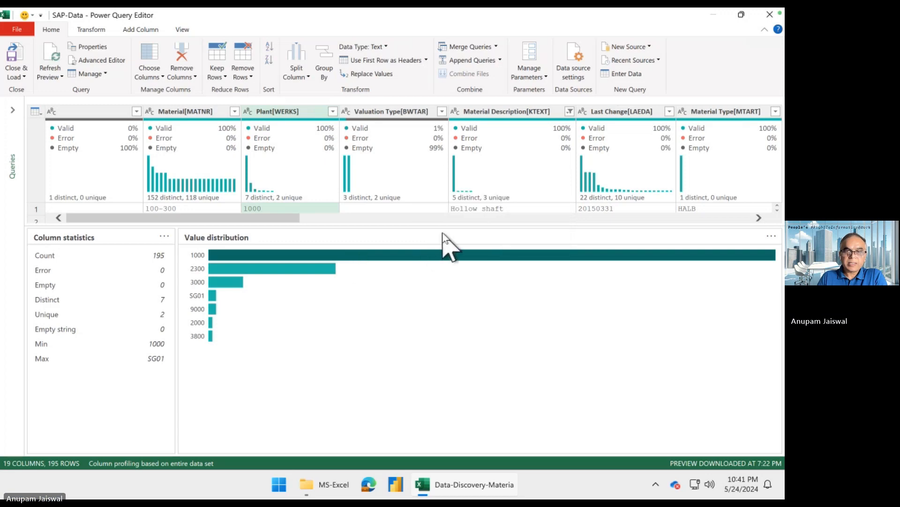
left_click(436, 234)
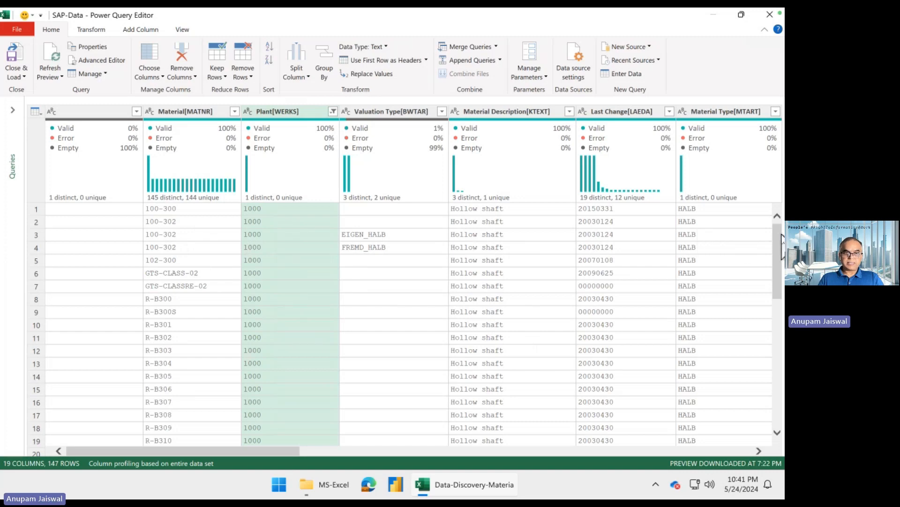
left_click_drag(782, 246, 782, 415)
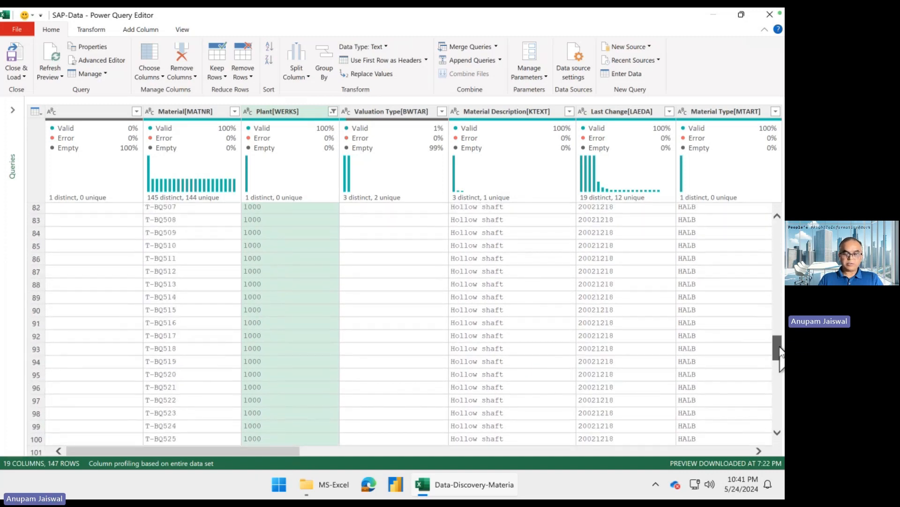
- Review the plant 1000 hollow shaft rows, copy the entire filtered table and paste it into Sheet2 of the Book1 workbook in Excel at A1
left_click_drag(782, 347, 783, 413)
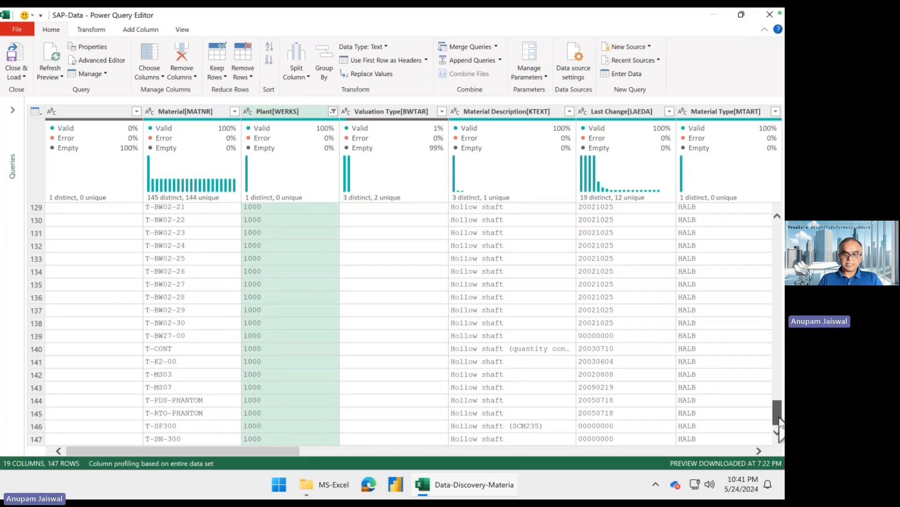
left_click_drag(780, 422, 778, 226)
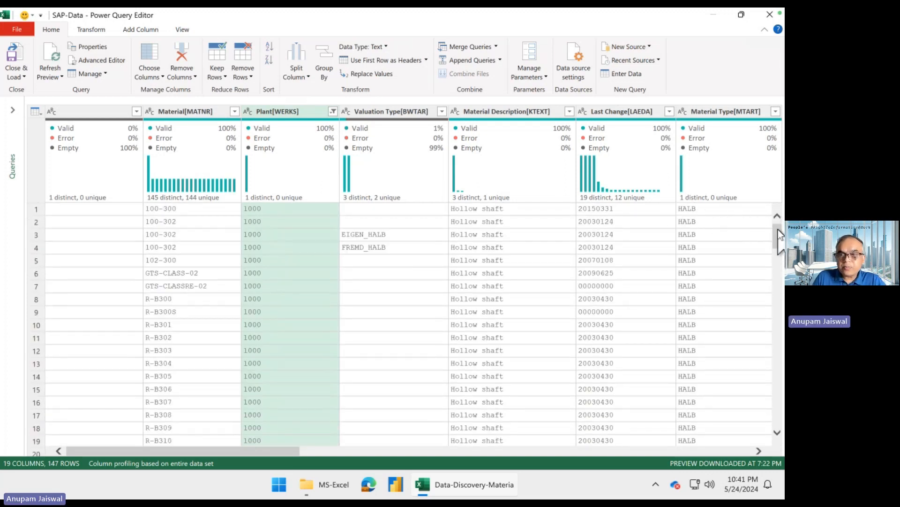
left_click_drag(778, 229, 780, 267)
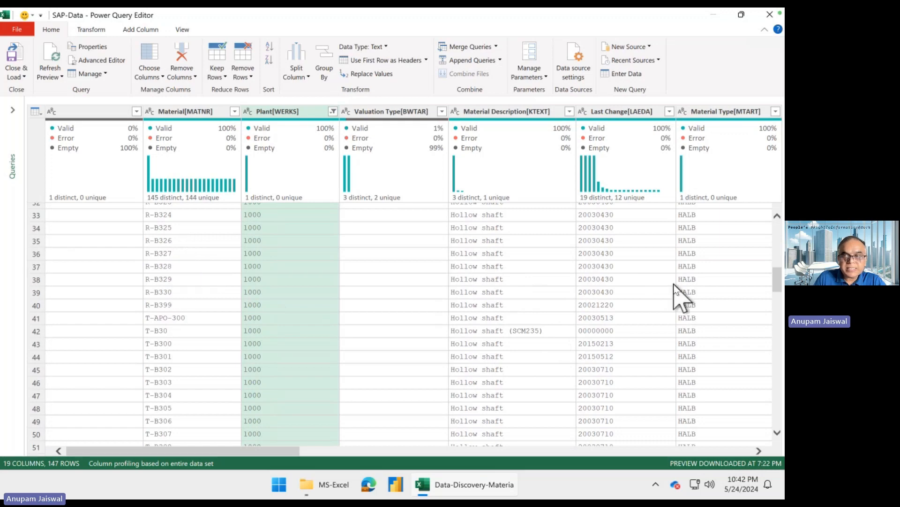
left_click_drag(779, 280, 780, 215)
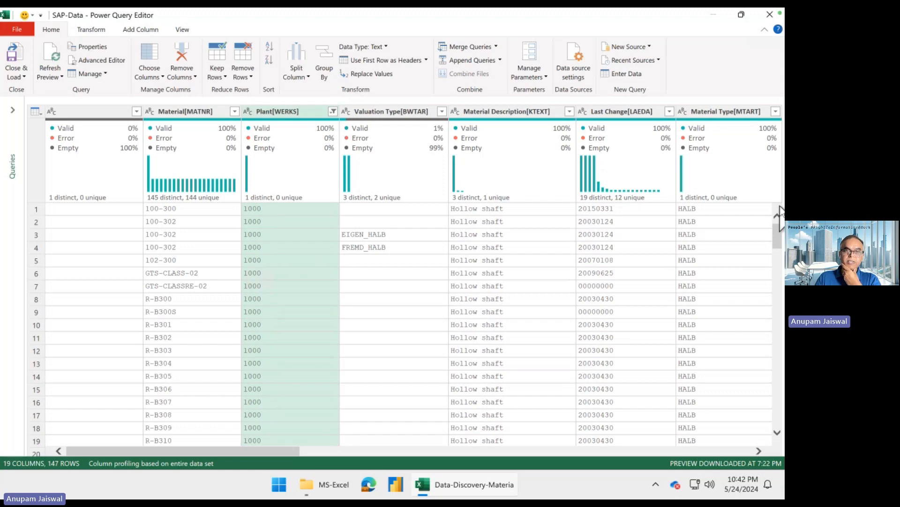
left_click(43, 111)
left_click(74, 127)
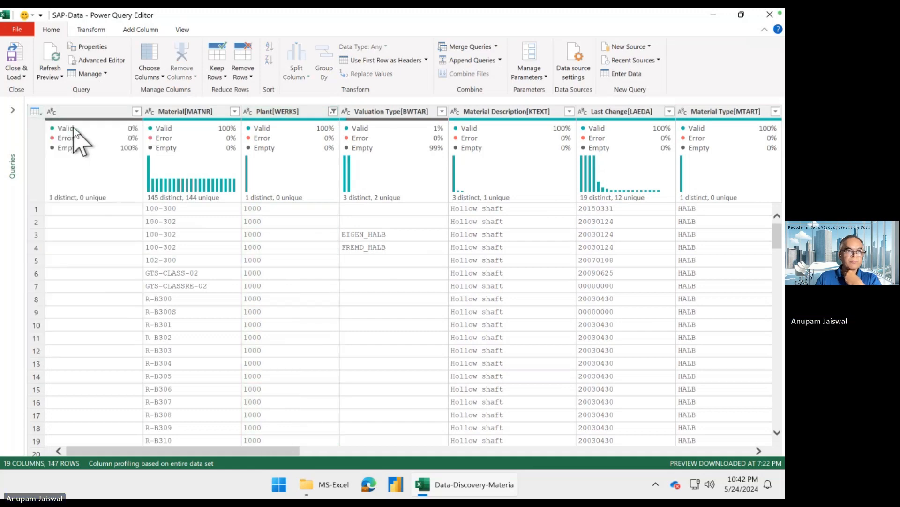
mouse_move(357, 212)
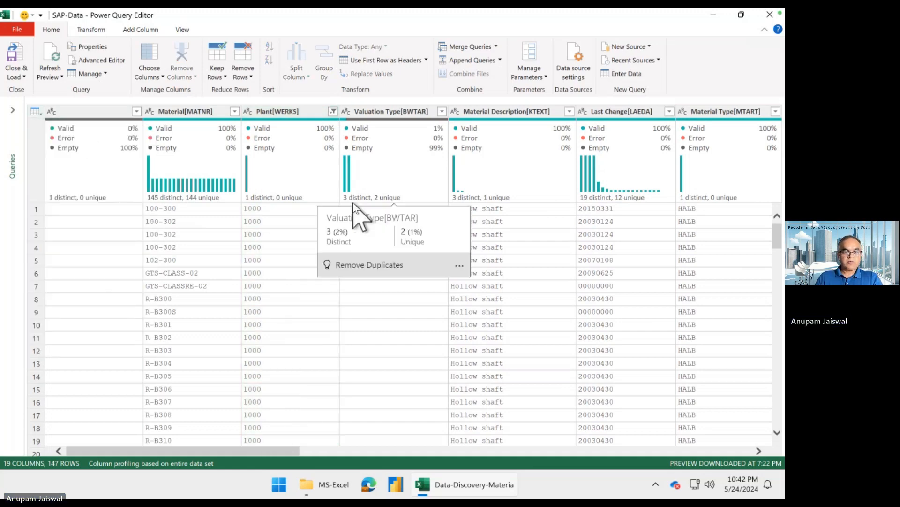
key("super+Tab")
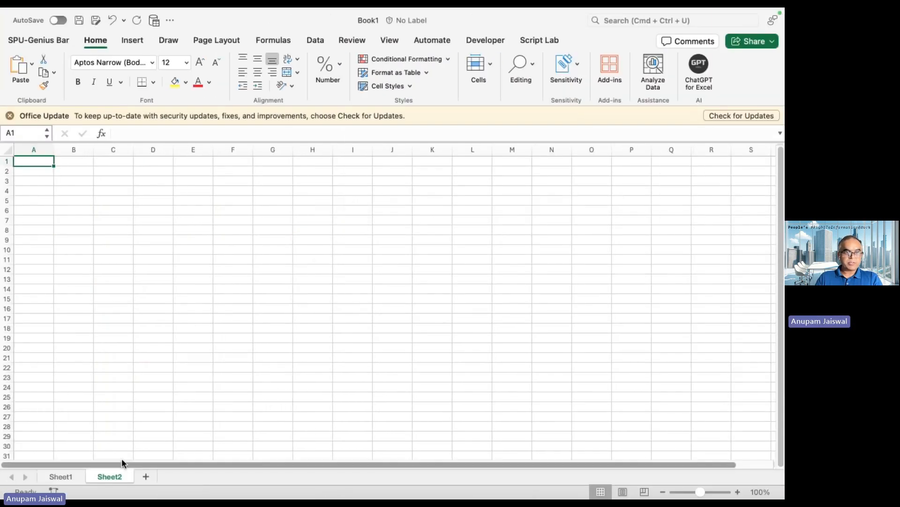
key("super+v")
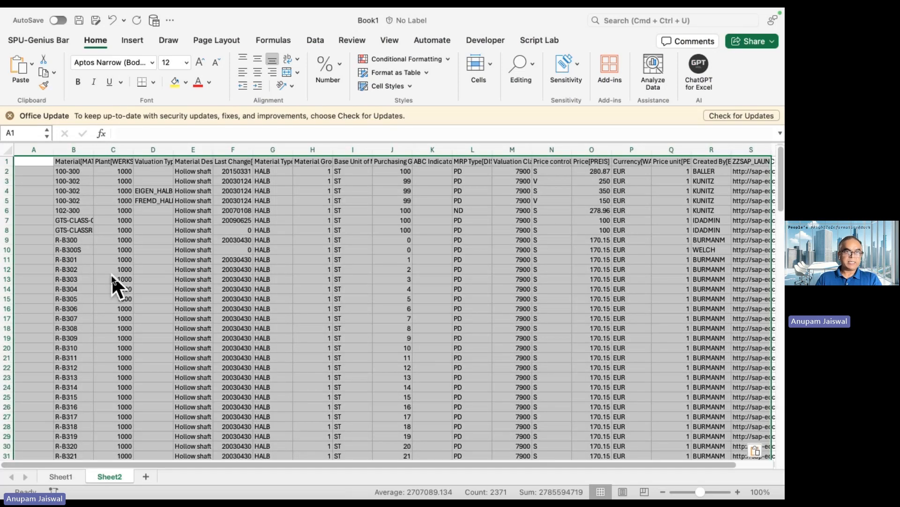
- Widen the Material Description[KTEXT] and Material[MATNR] columns in Sheet2 so their headers fit
left_click(181, 220)
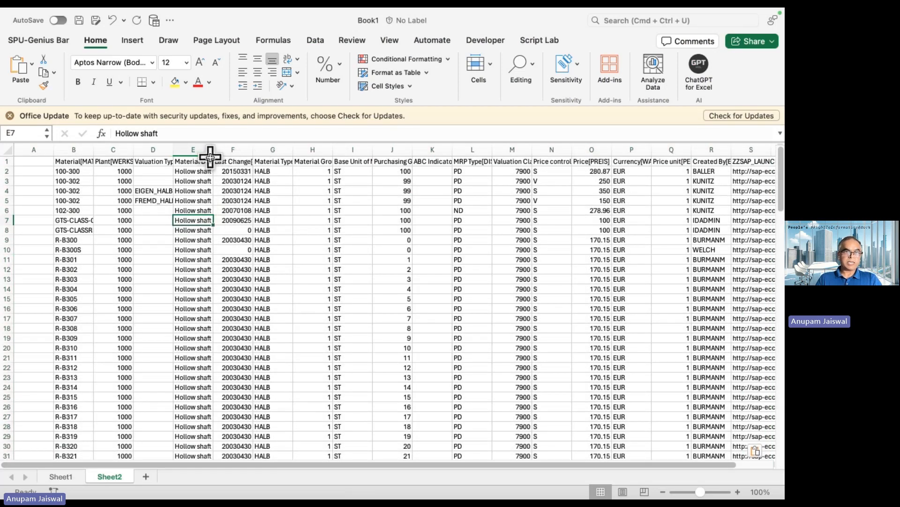
left_click_drag(214, 150, 284, 150)
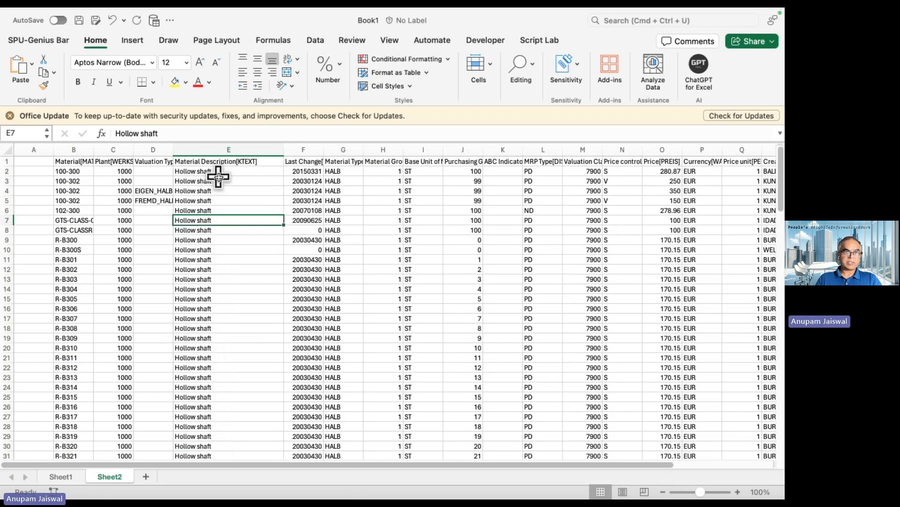
left_click(219, 181)
left_click(120, 152)
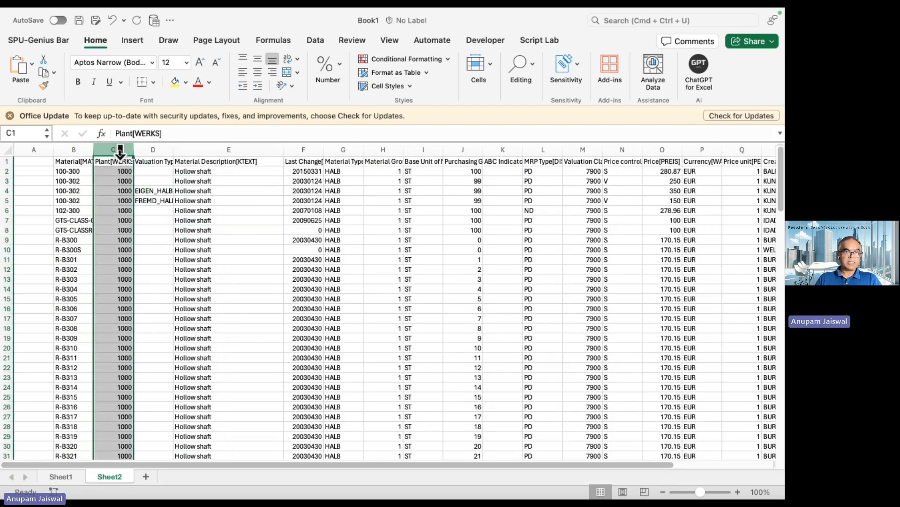
left_click_drag(94, 149, 127, 147)
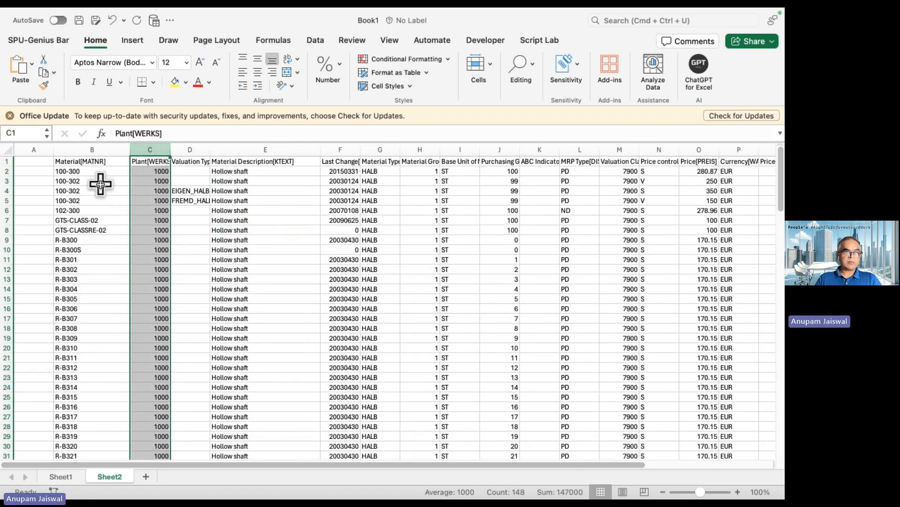
- Look through the pasted hollow shaft rows in Sheet2 down to the last record and return to the first rows
scroll(109, 266, "down", 20)
scroll(109, 266, "down", 20)
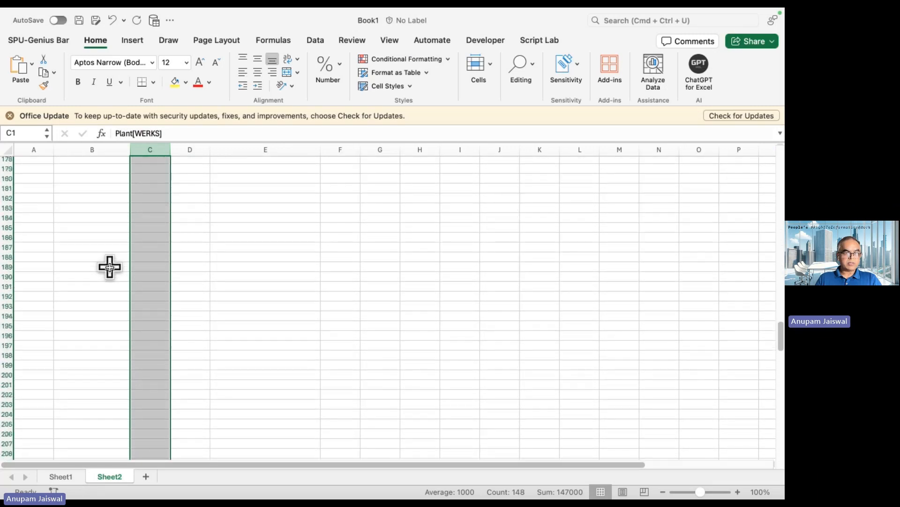
scroll(109, 266, "up", 20)
scroll(109, 266, "down", 5)
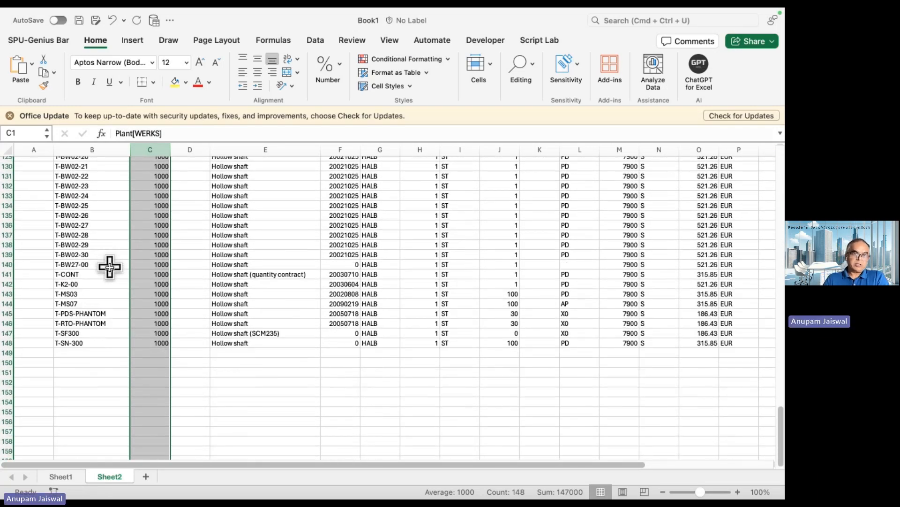
scroll(110, 266, "up", 1)
scroll(110, 266, "up", 20)
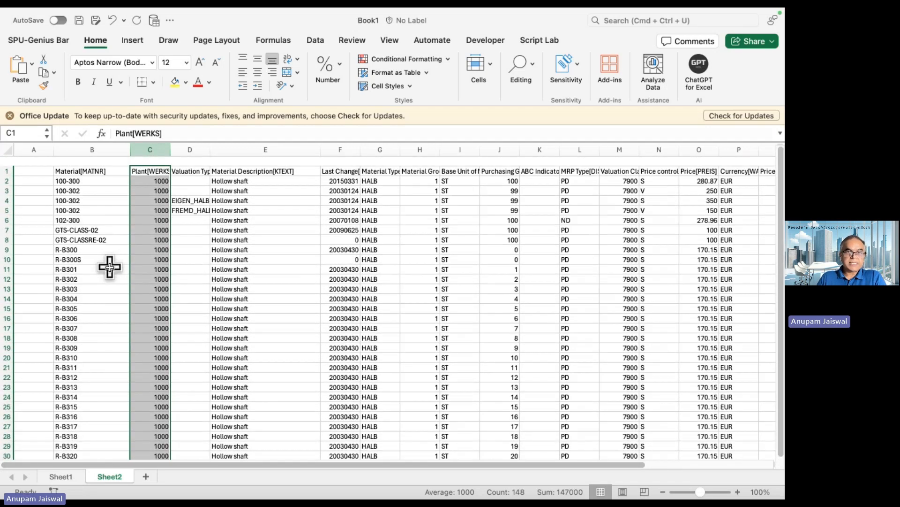
left_click(249, 208)
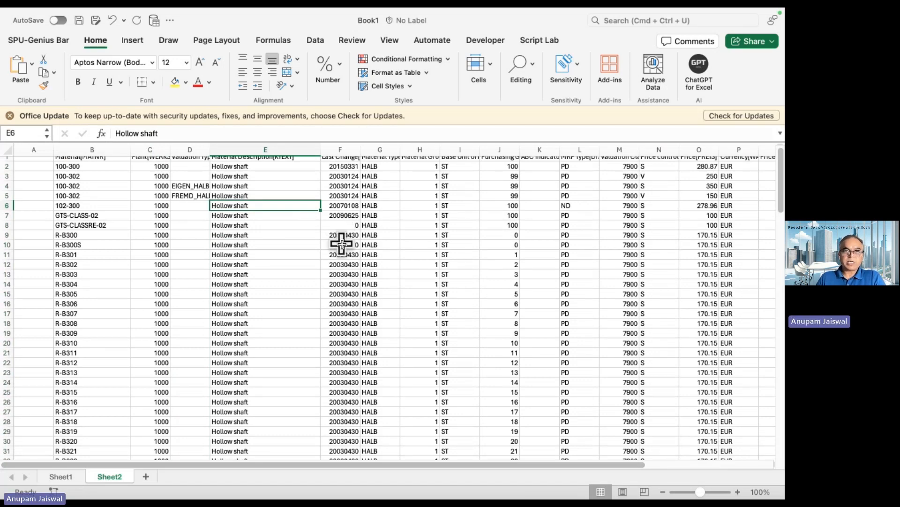
- Switch back to the Power Query Editor and examine the column statistics and value distribution of the Material[MATNR] column
key("ctrl+Right")
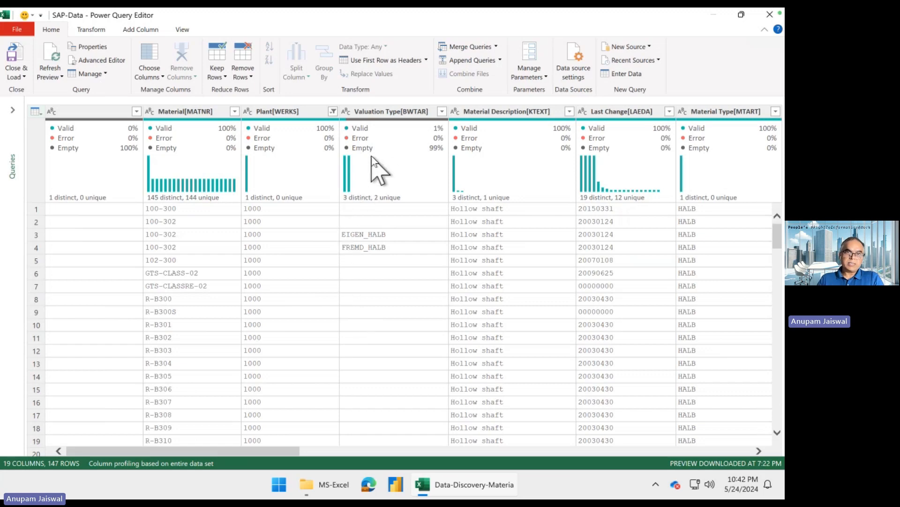
left_click(201, 161)
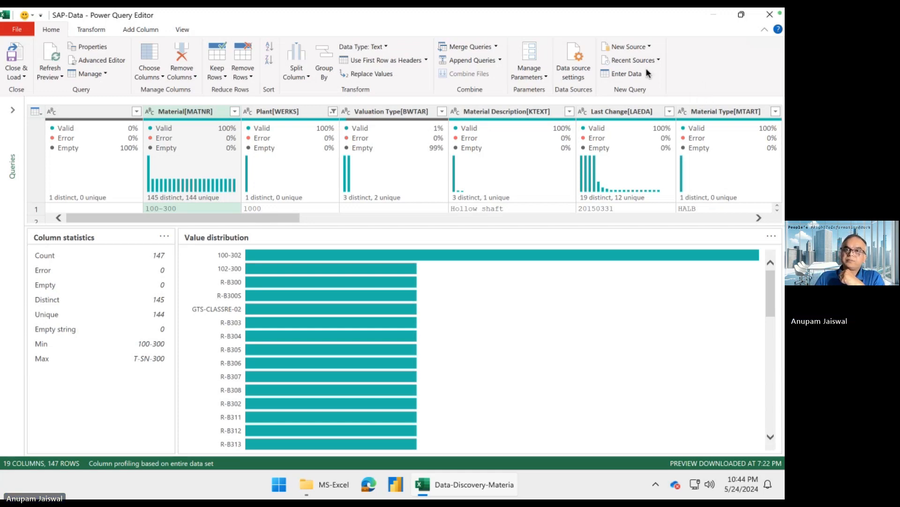
key("ctrl+Right")
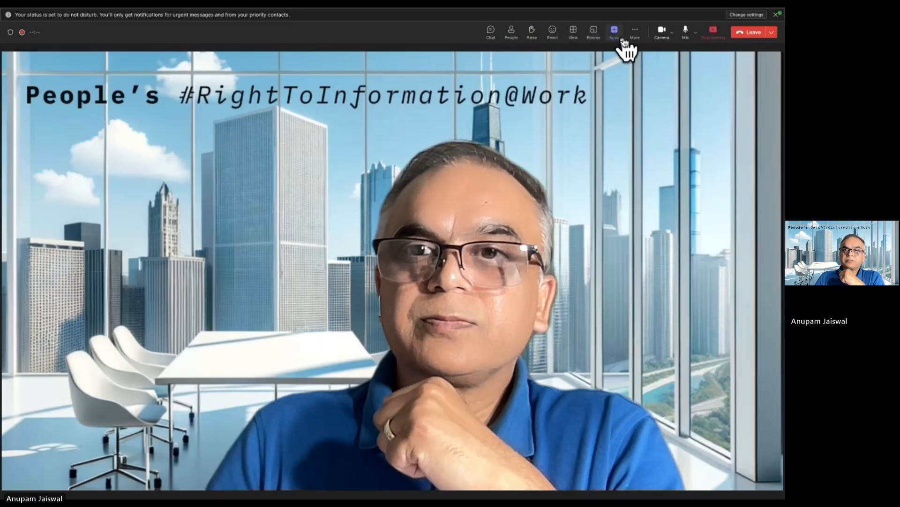
left_click(640, 34)
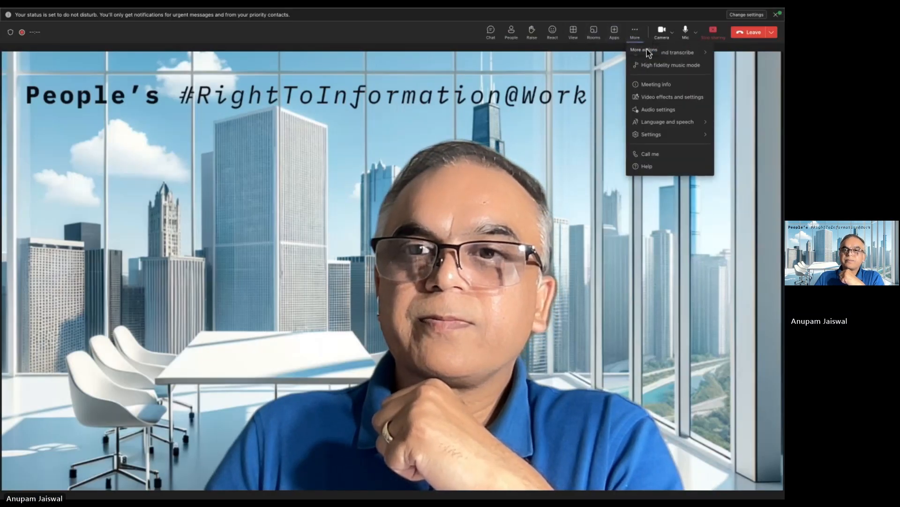
mouse_move(682, 59)
left_click(598, 65)
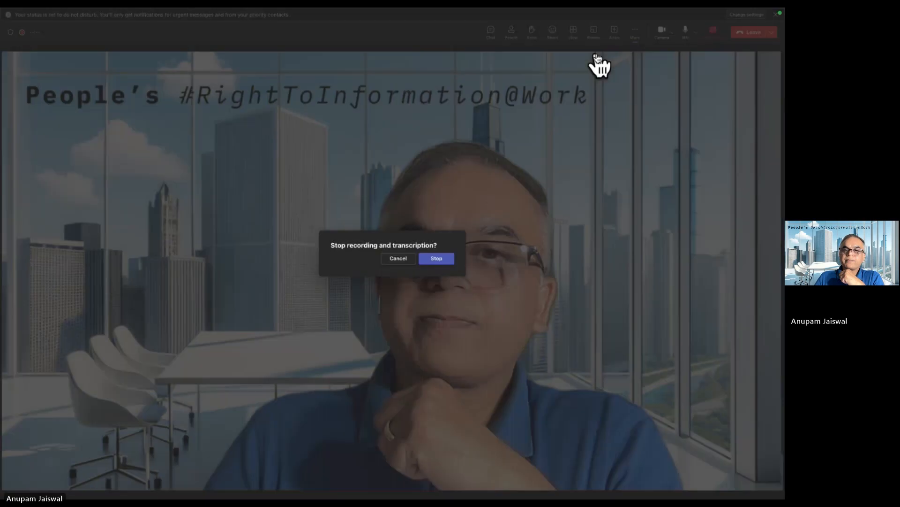